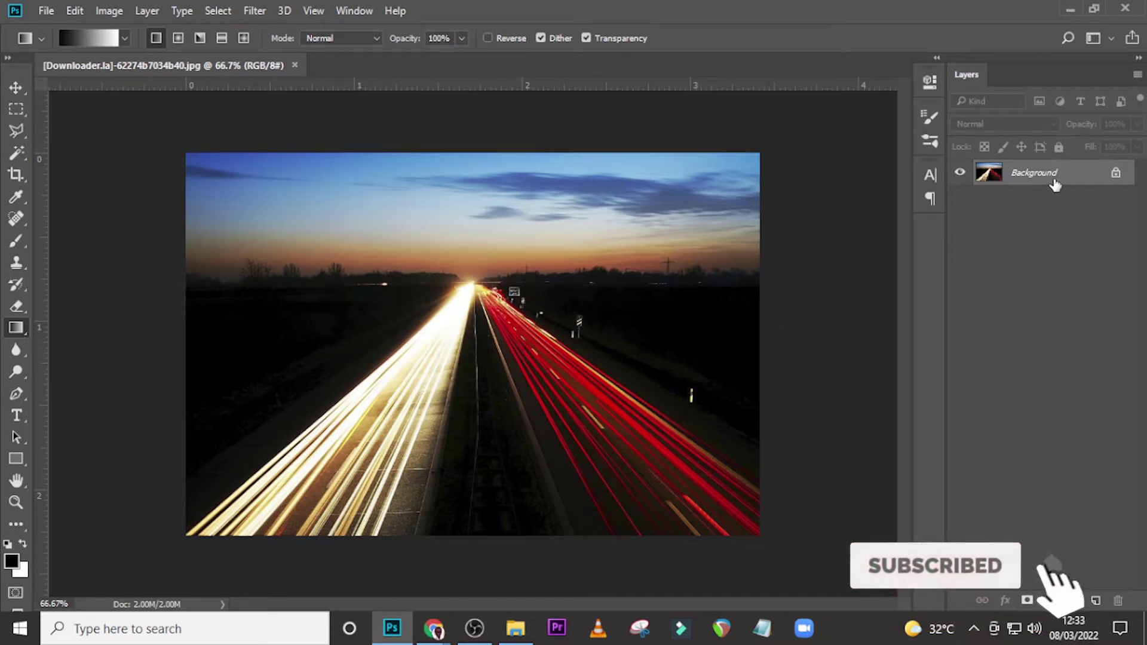
Duplicate the Background layer and copy a full-width strip of the lower road from the duplicate onto its own layer
{"action": "key", "text": "ctrl+j"}
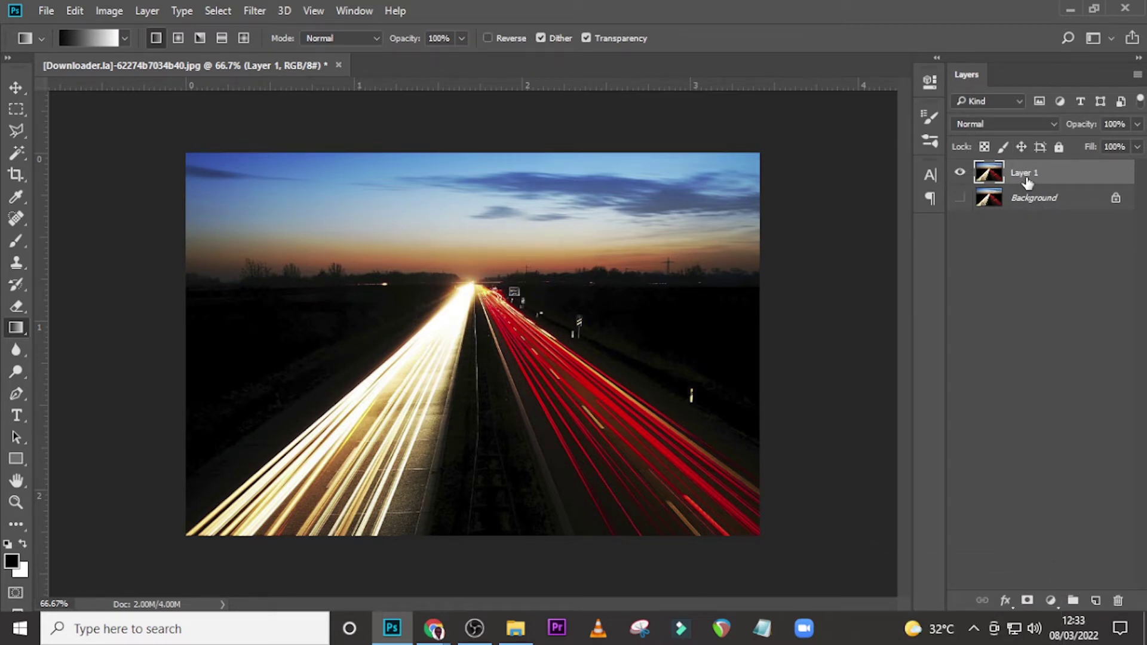
{"action": "left_click", "coordinate": [16, 110]}
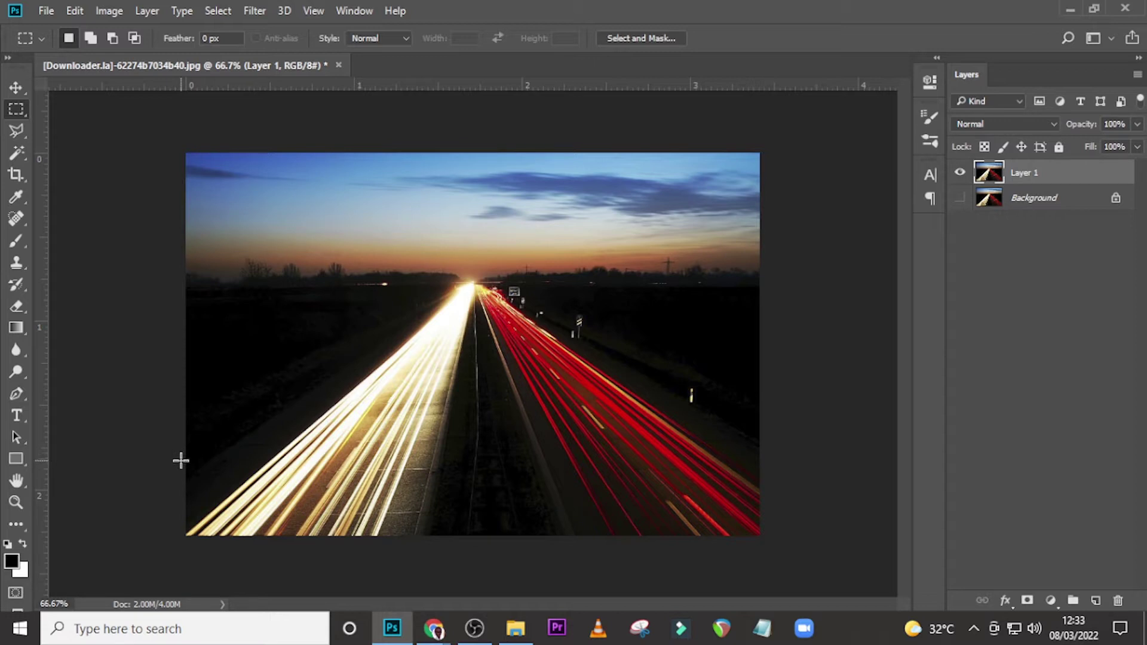
{"action": "left_click_drag", "start_coordinate": [181, 462], "coordinate": [796, 554]}
{"action": "left_click", "coordinate": [645, 482]}
{"action": "left_click_drag", "start_coordinate": [181, 438], "coordinate": [773, 540]}
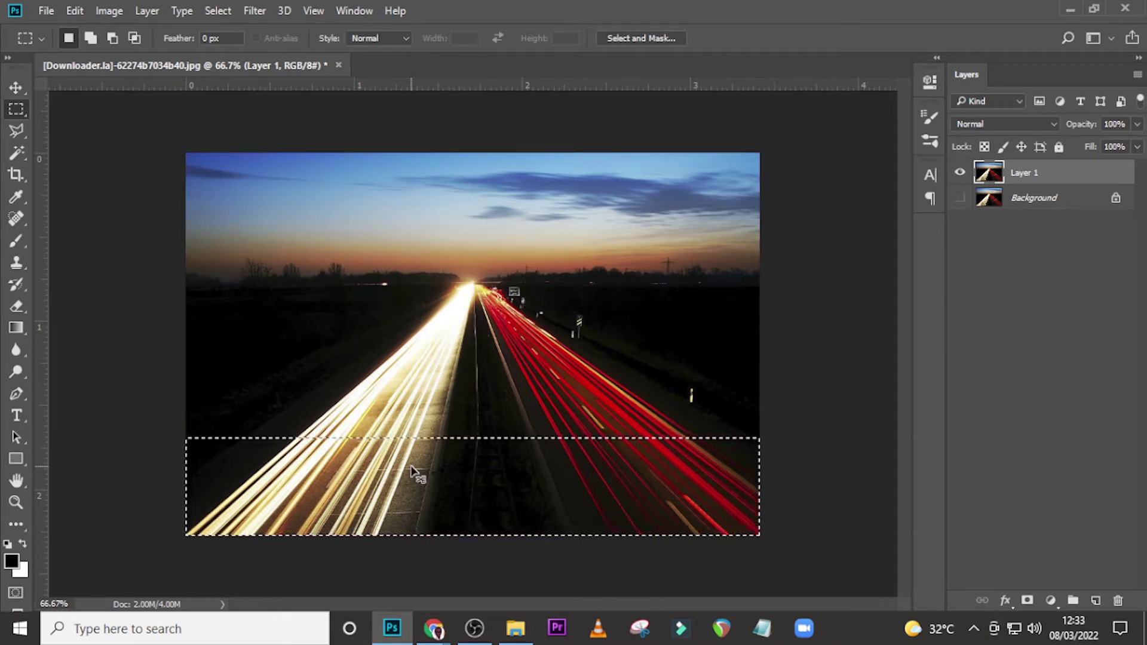
{"action": "key", "text": "ctrl+j"}
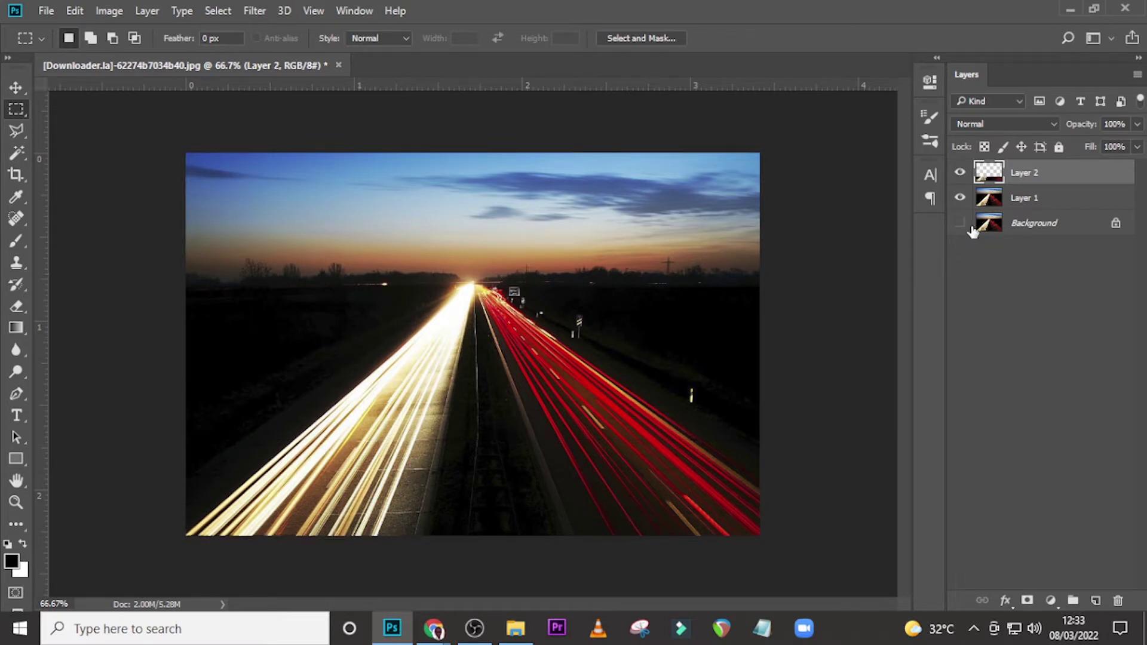
Apply a perspective transform to the copied strip, pulling its lower corners inward so the light trails bend toward the centre
{"action": "left_click", "coordinate": [1023, 198]}
{"action": "left_click", "coordinate": [1022, 181]}
{"action": "left_click", "coordinate": [1022, 199]}
{"action": "left_click", "coordinate": [1023, 180]}
{"action": "key", "text": "ctrl+t"}
{"action": "right_click", "coordinate": [507, 487]}
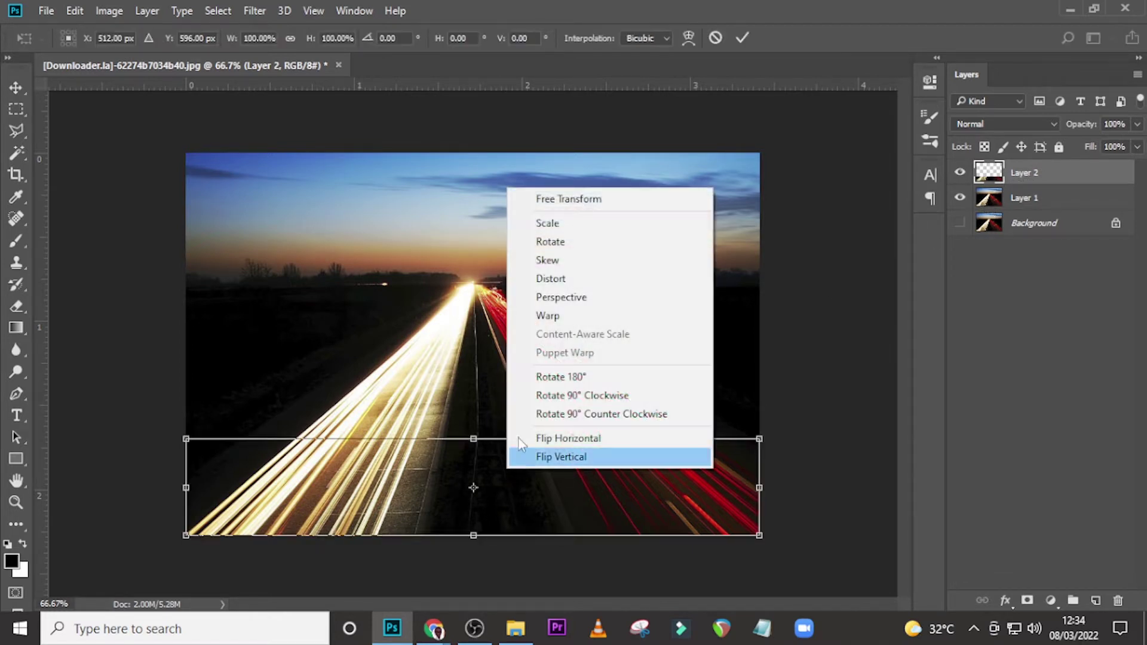
{"action": "left_click", "coordinate": [549, 299]}
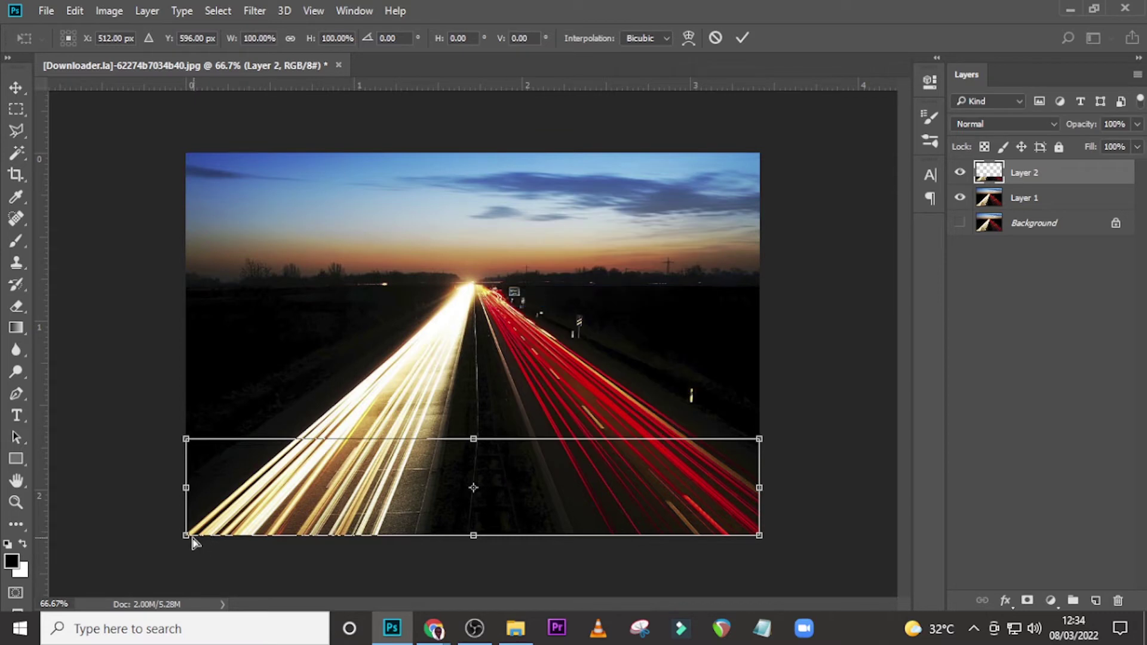
{"action": "left_click_drag", "start_coordinate": [191, 536], "coordinate": [345, 533]}
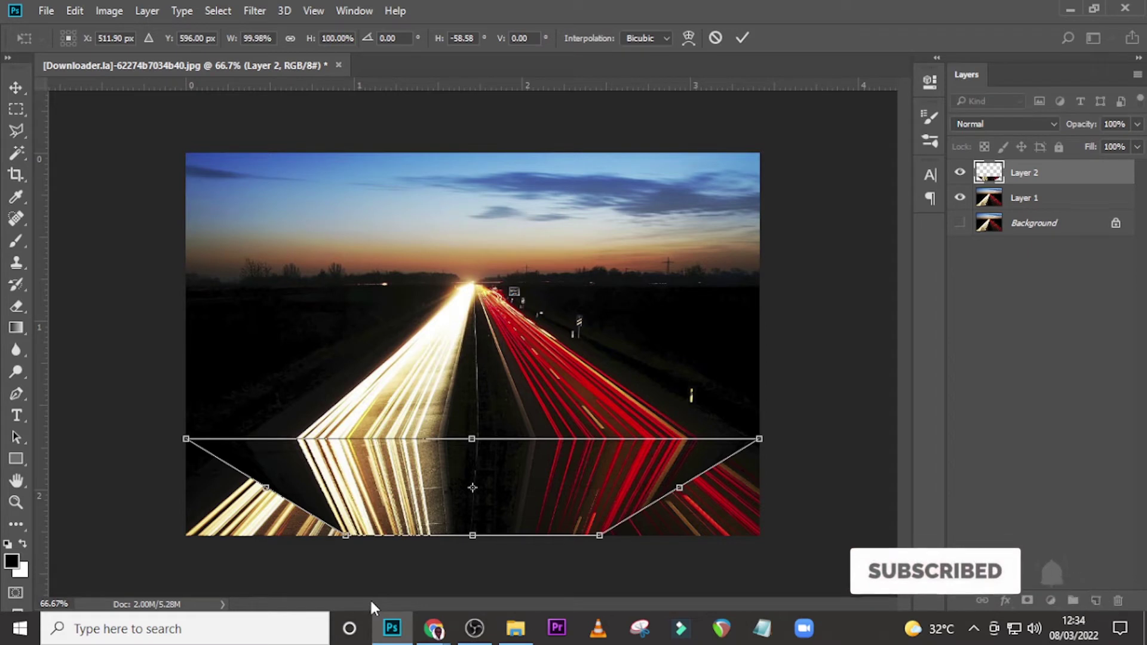
{"action": "key", "text": "Return"}
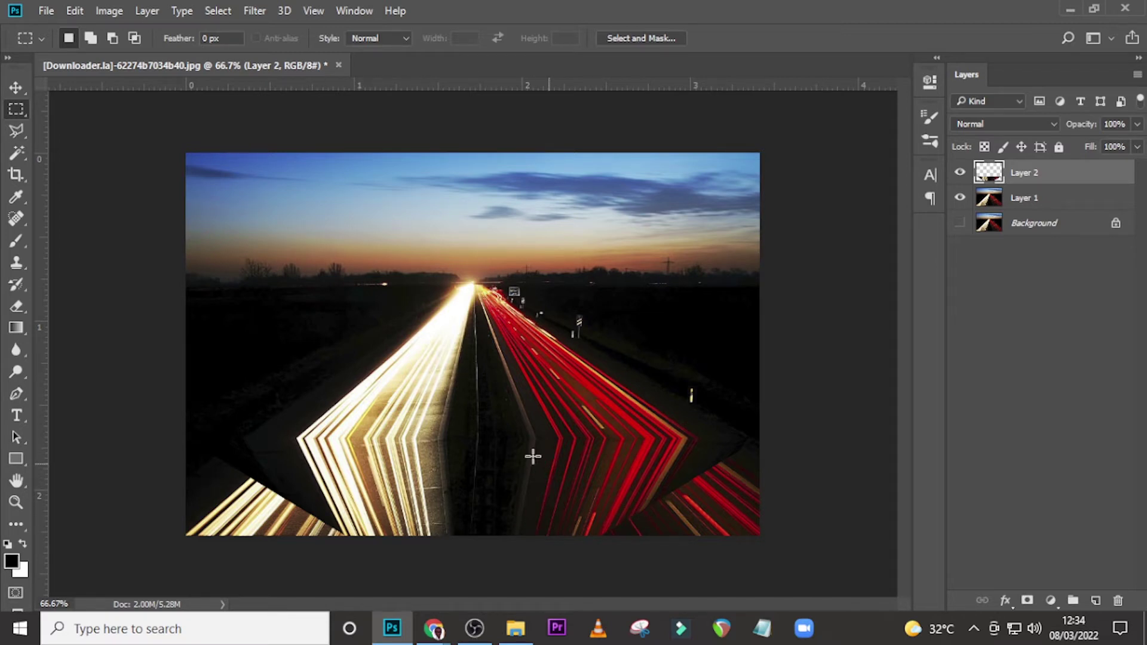
Crop the image at a 16 : 9 ratio around the bent light trails, keeping a thin band of sunset sky above the horizon
{"action": "left_click", "coordinate": [17, 174]}
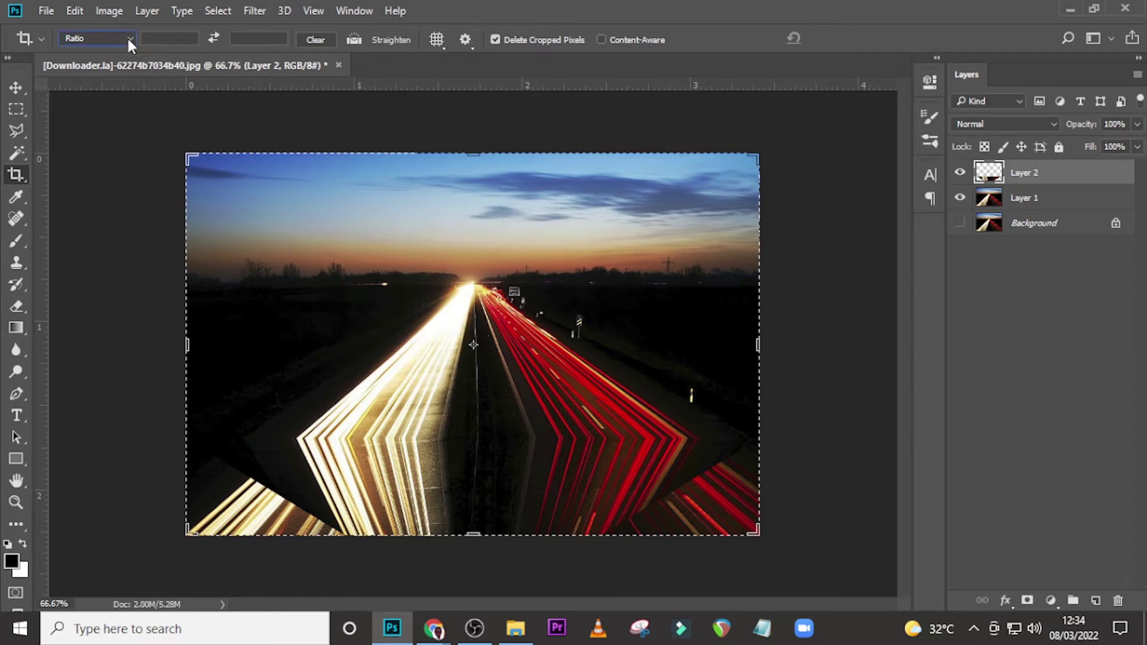
{"action": "left_click", "coordinate": [128, 39]}
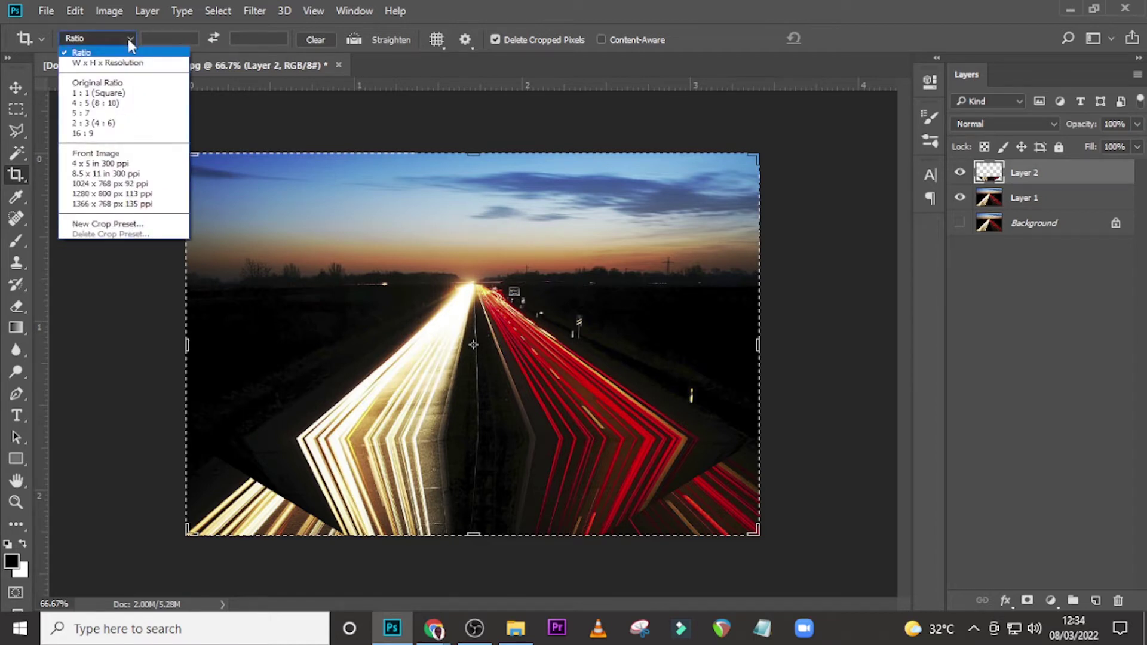
{"action": "left_click", "coordinate": [89, 132]}
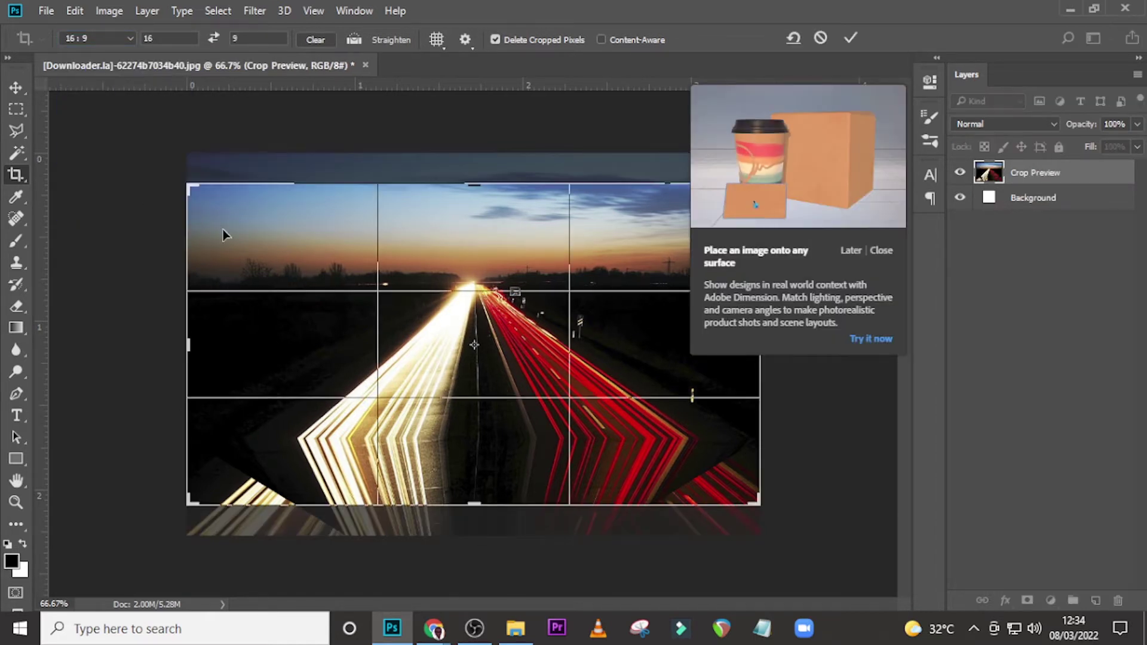
{"action": "left_click", "coordinate": [881, 250]}
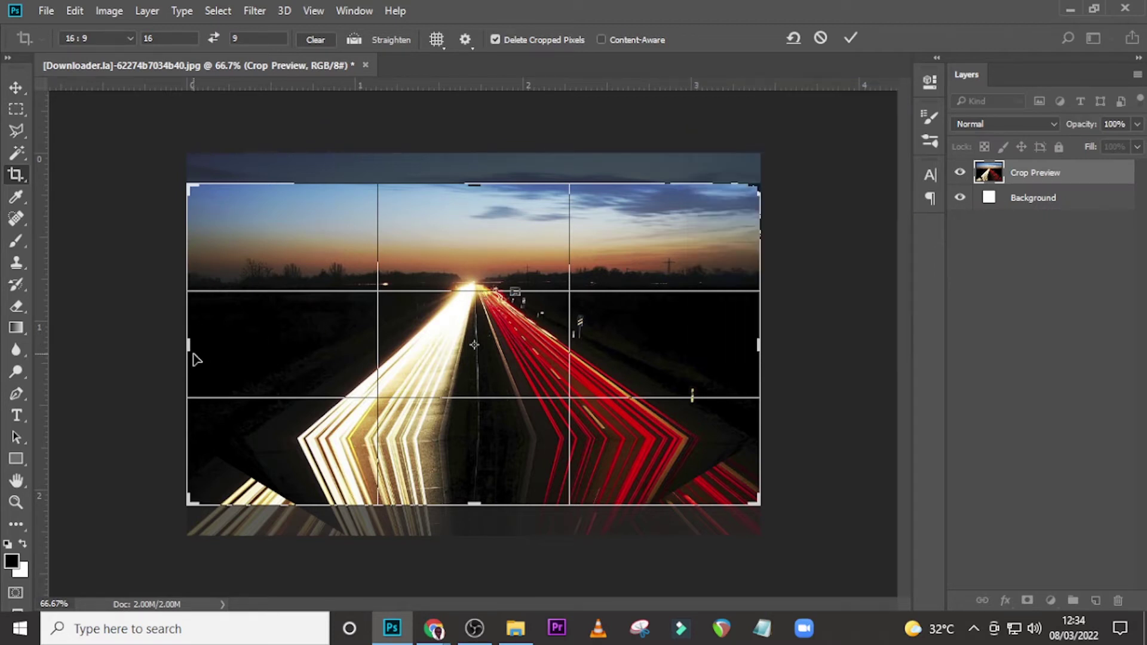
{"action": "left_click_drag", "start_coordinate": [190, 503], "coordinate": [249, 472]}
{"action": "left_click_drag", "start_coordinate": [421, 350], "coordinate": [511, 306]}
{"action": "left_click_drag", "start_coordinate": [696, 468], "coordinate": [653, 445]}
{"action": "left_click_drag", "start_coordinate": [500, 341], "coordinate": [470, 291]}
{"action": "left_click_drag", "start_coordinate": [653, 448], "coordinate": [675, 457]}
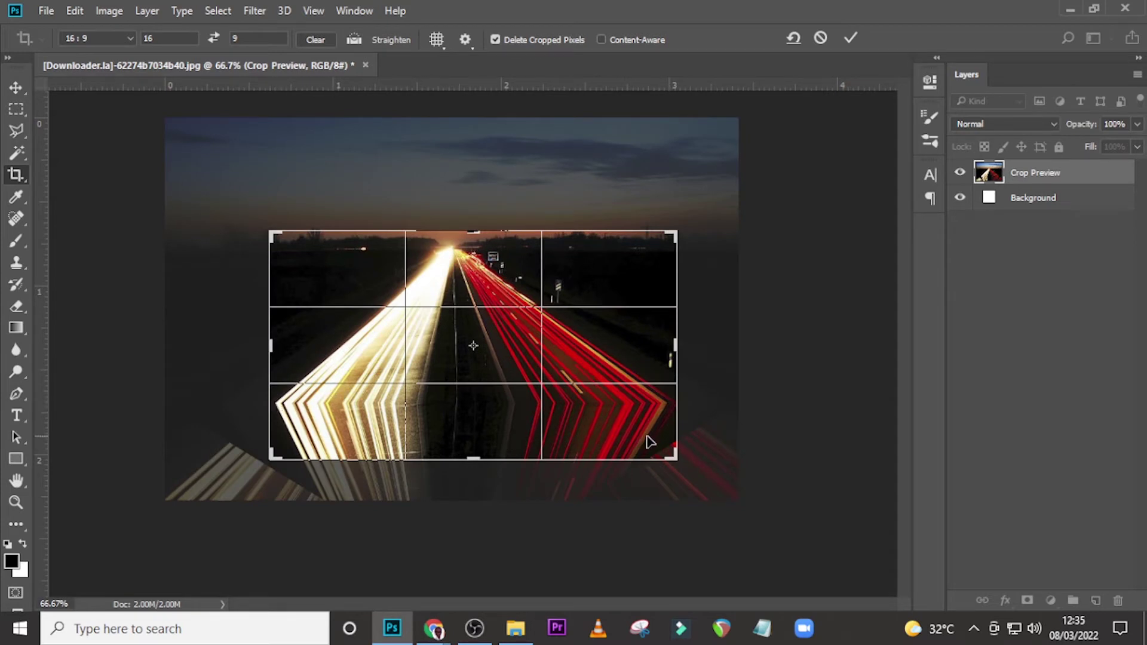
{"action": "left_click_drag", "start_coordinate": [528, 420], "coordinate": [524, 420]}
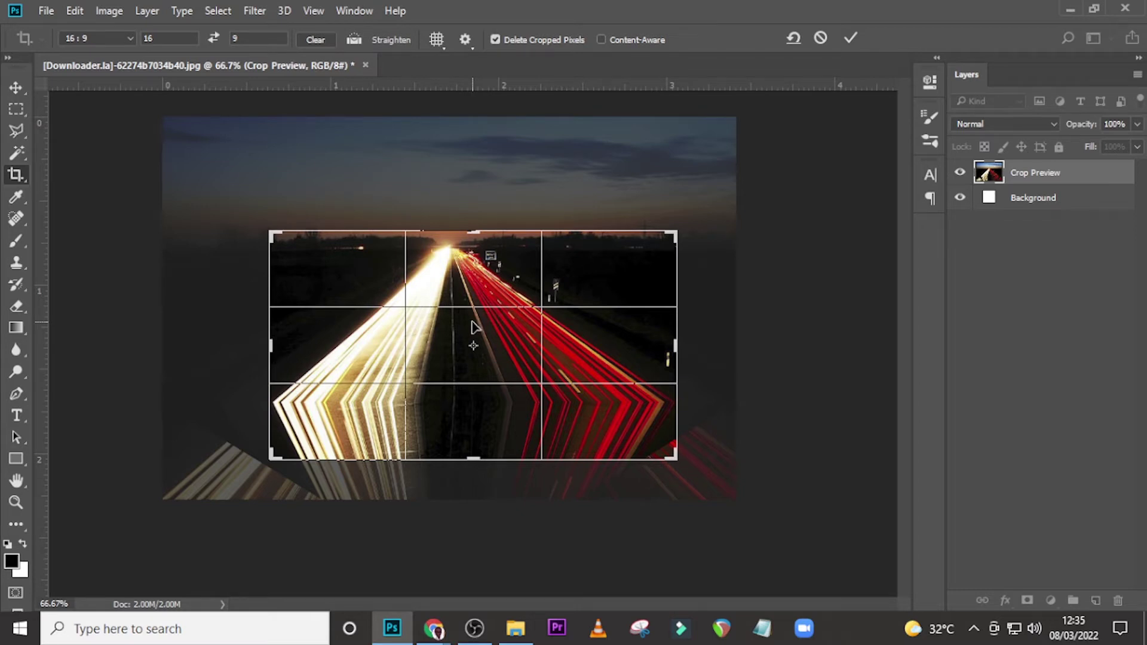
{"action": "left_click_drag", "start_coordinate": [475, 327], "coordinate": [475, 327]}
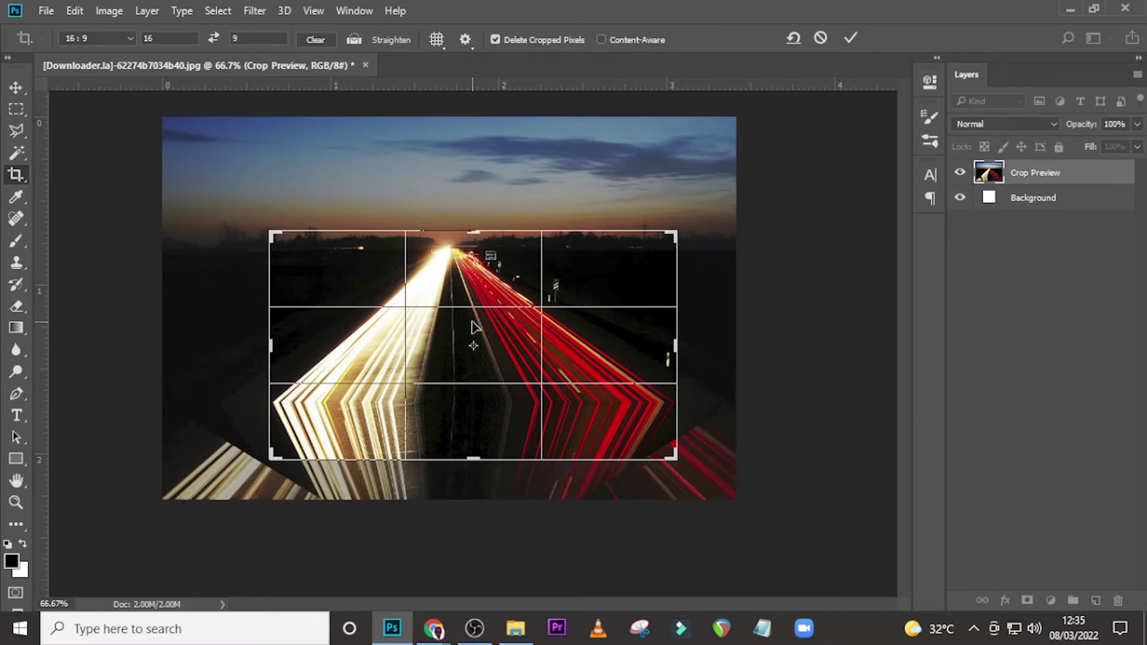
{"action": "mouse_move", "coordinate": [475, 327]}
{"action": "left_mouse_down"}
{"action": "mouse_move", "coordinate": [474, 357]}
{"action": "mouse_move", "coordinate": [473, 342]}
{"action": "left_mouse_up"}
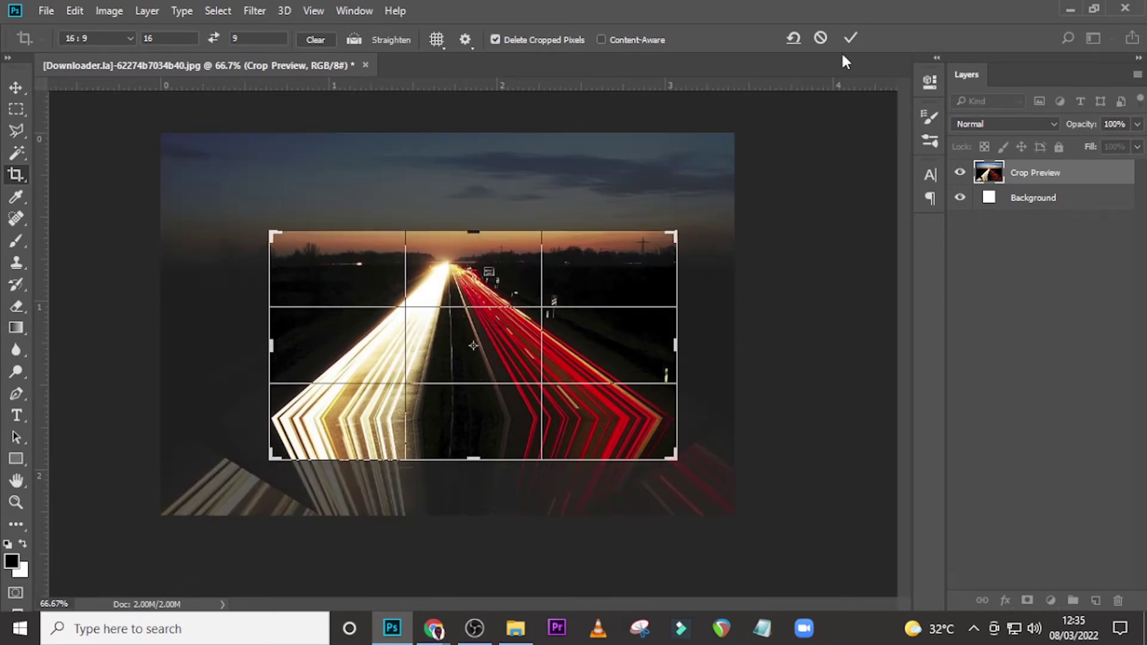
{"action": "left_click", "coordinate": [849, 39]}
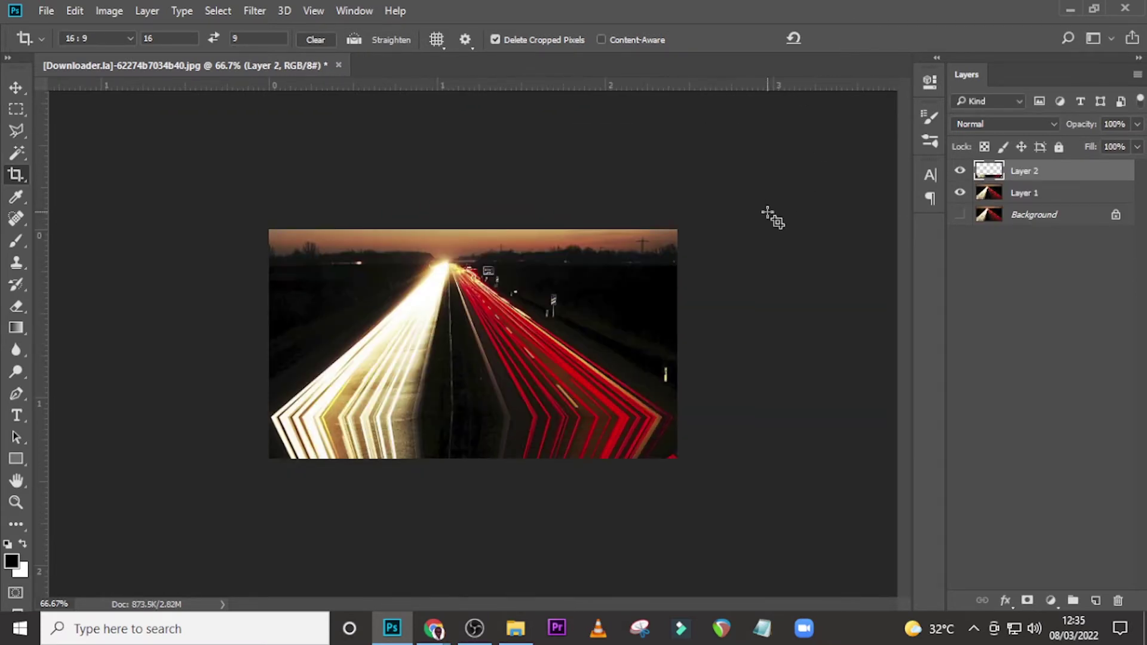
Add an empty layer above the bent strip, group it with the strip layer, and name the group 1
{"action": "key", "text": "ctrl+0"}
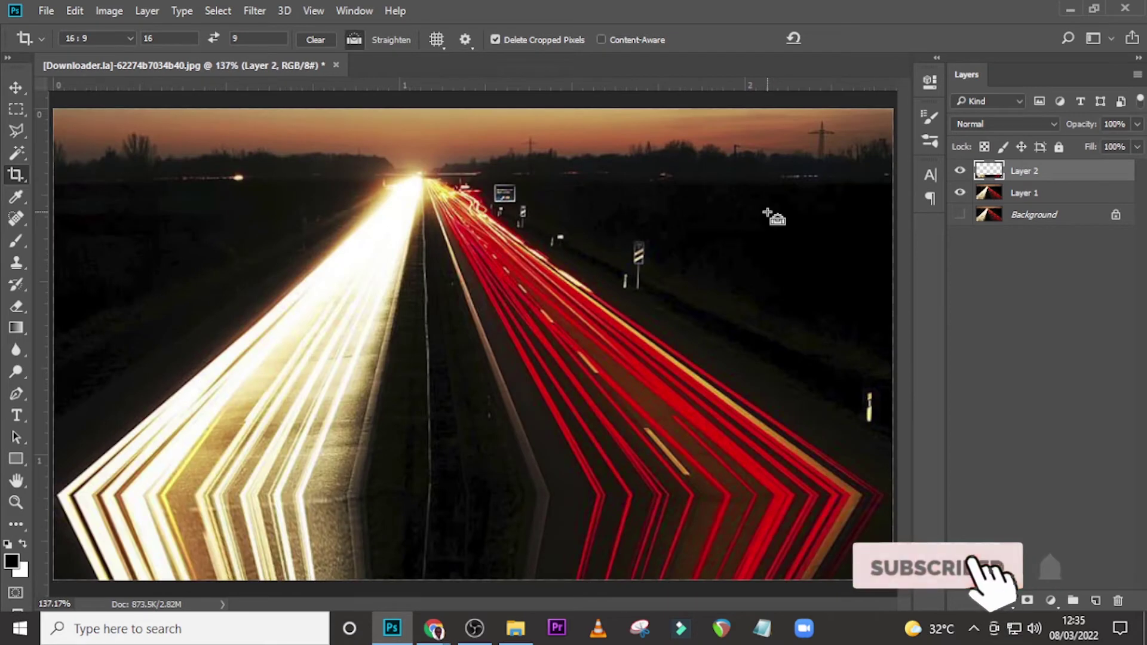
{"action": "key", "text": "ctrl+1"}
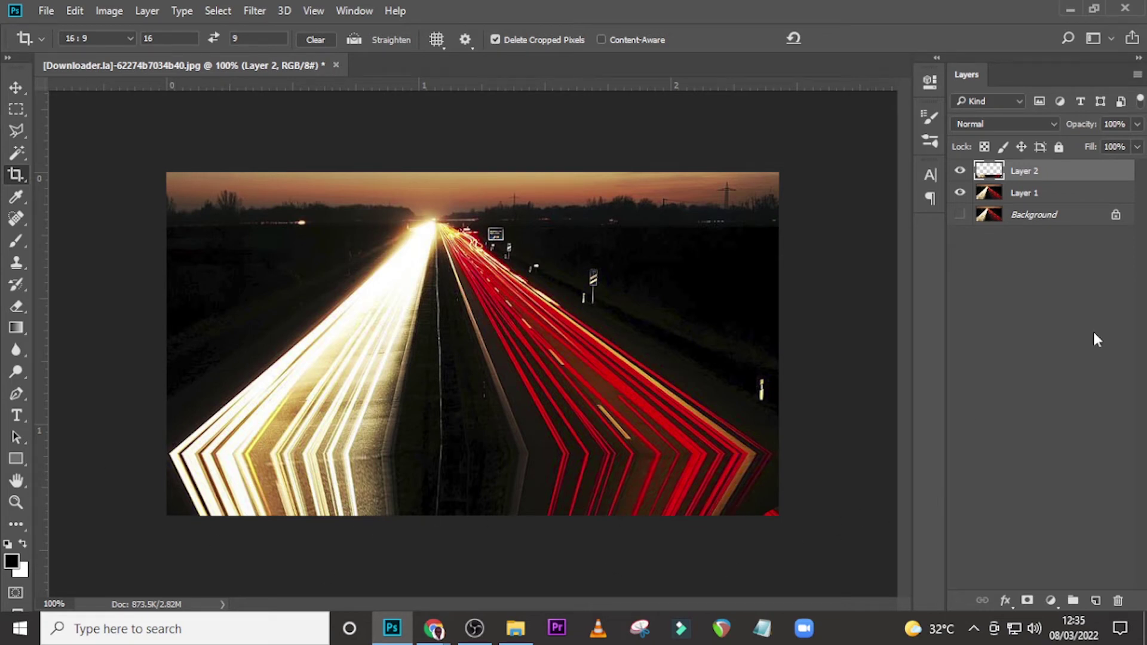
{"action": "left_click", "coordinate": [1096, 600]}
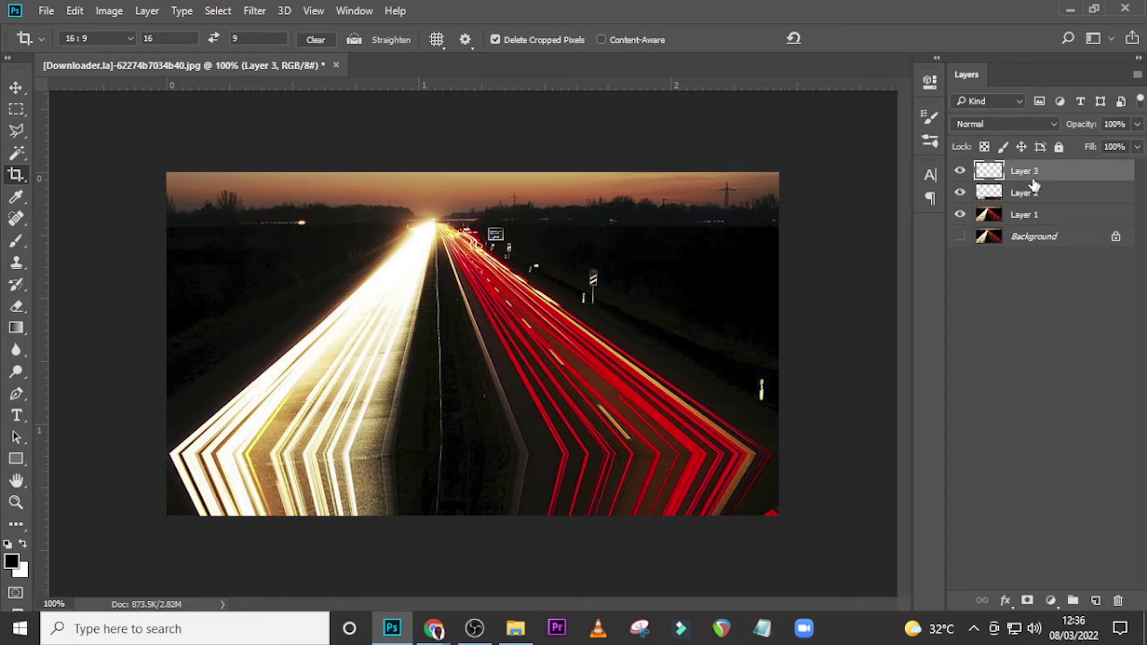
{"action": "left_click", "coordinate": [1041, 194], "text": "shift"}
{"action": "key", "text": "ctrl+g"}
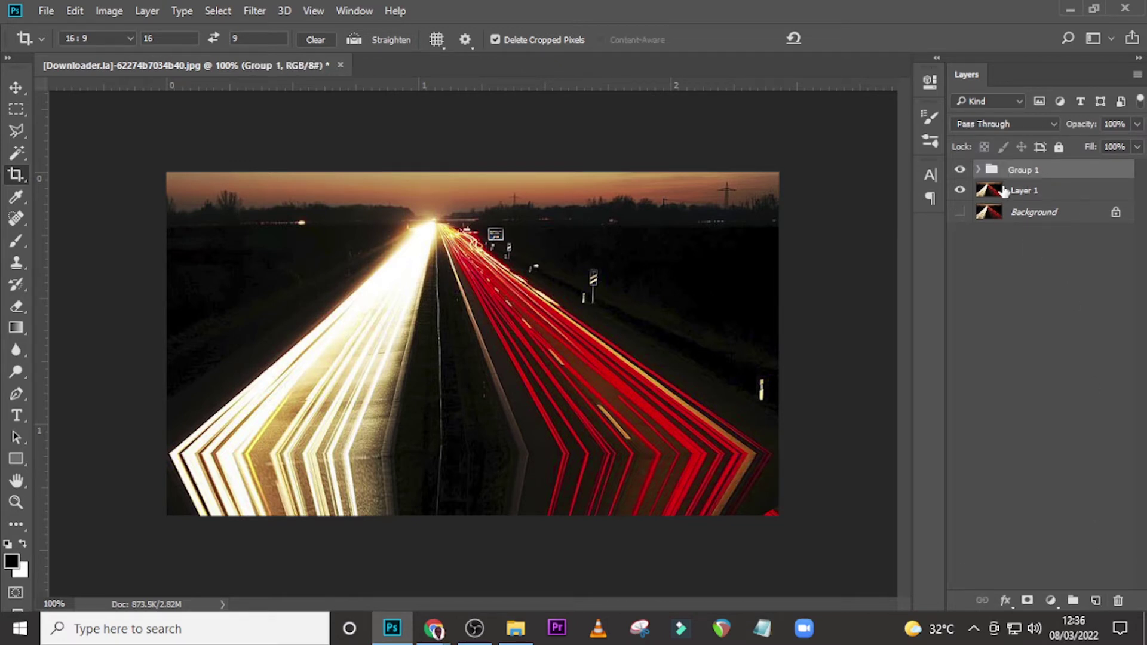
{"action": "double_click", "coordinate": [1023, 172]}
{"action": "type", "text": "1"}
{"action": "key", "text": "Return"}
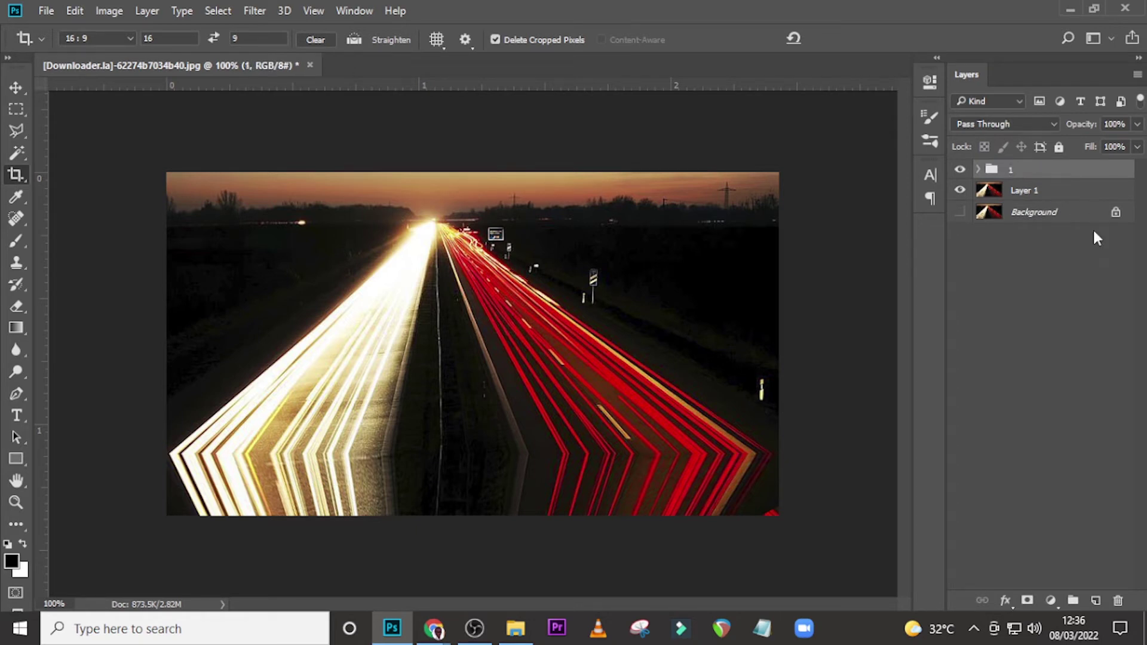
Make Layer 2 in group 1 active and choose a soft round brush tip
{"action": "left_click", "coordinate": [977, 169]}
{"action": "left_click", "coordinate": [1037, 189]}
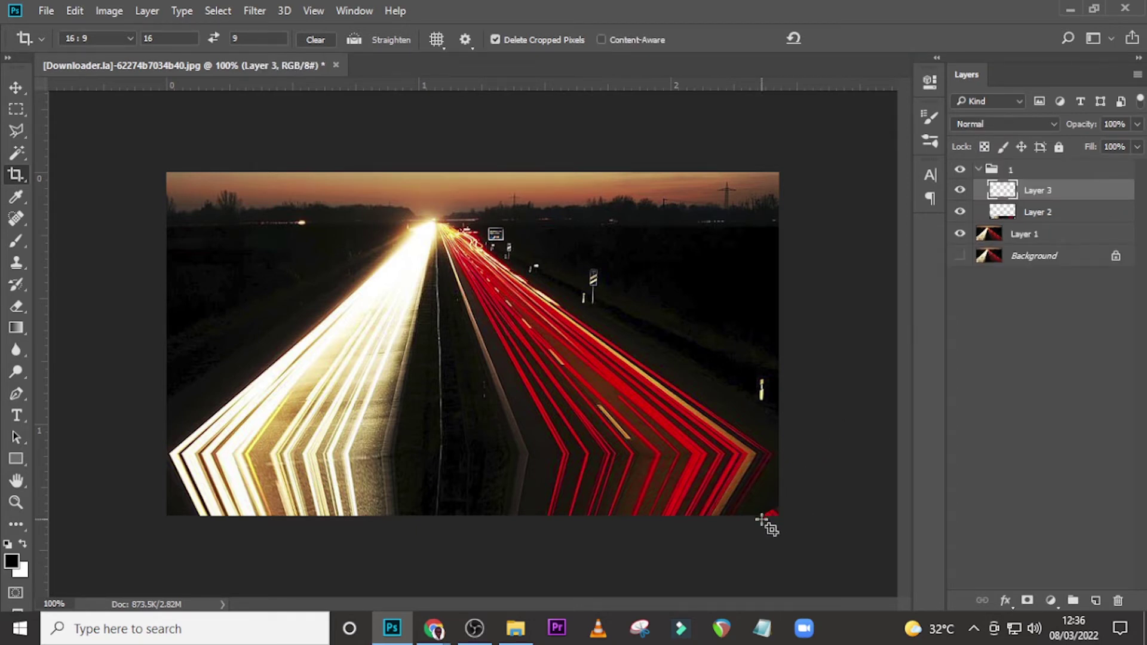
{"action": "key", "text": "v"}
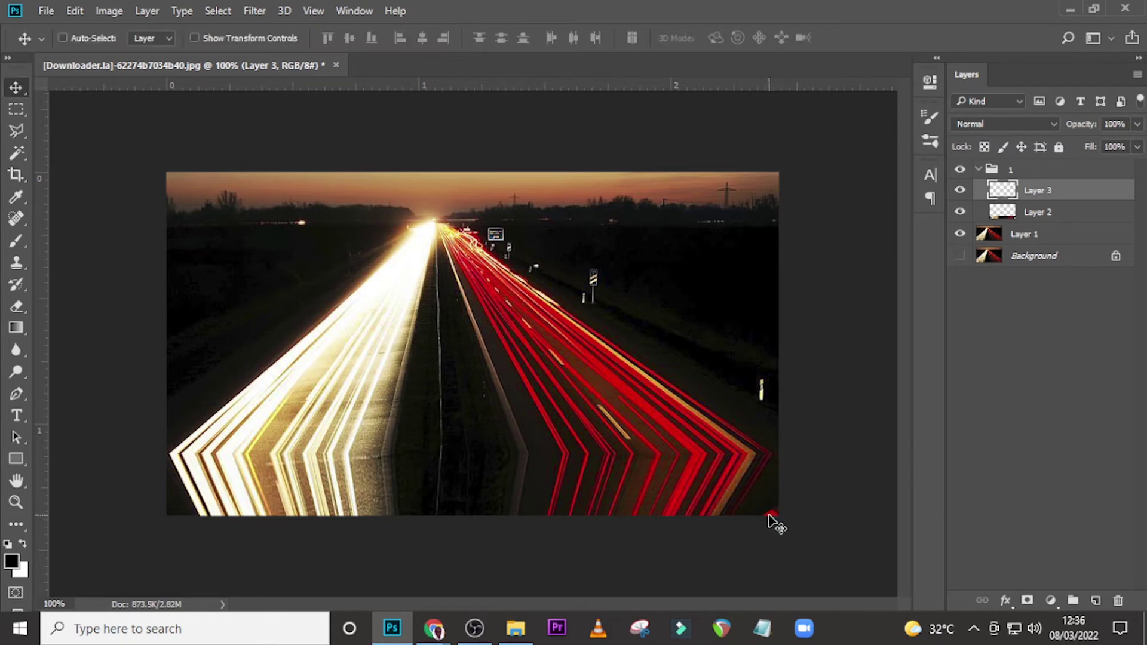
{"action": "left_click", "coordinate": [1028, 214]}
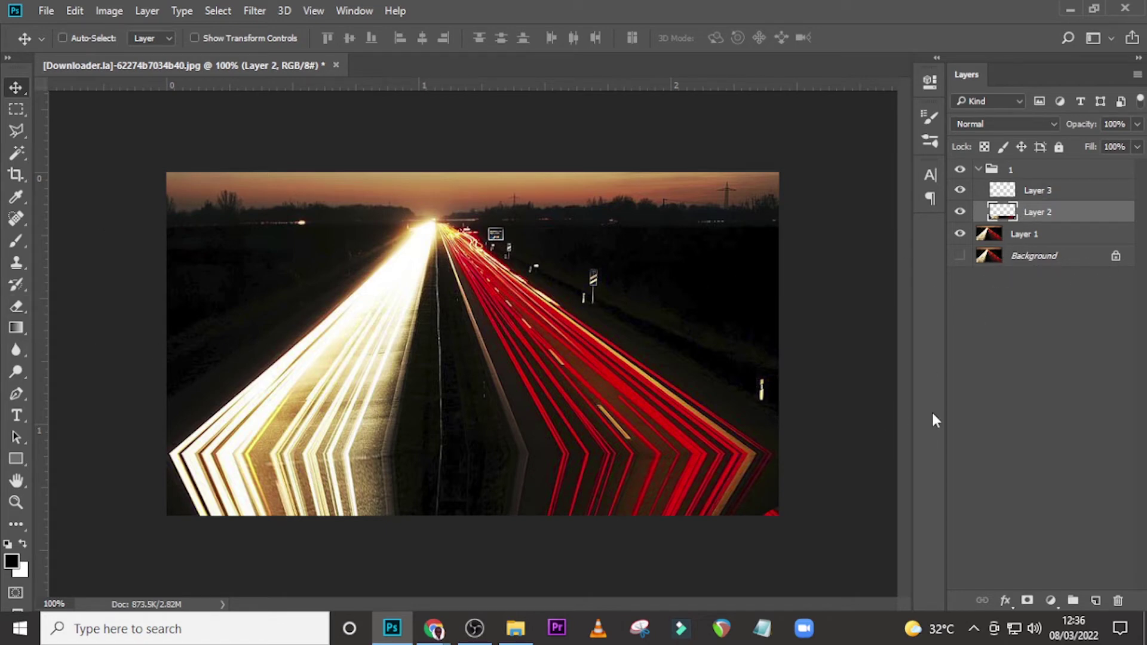
{"action": "key", "text": "b"}
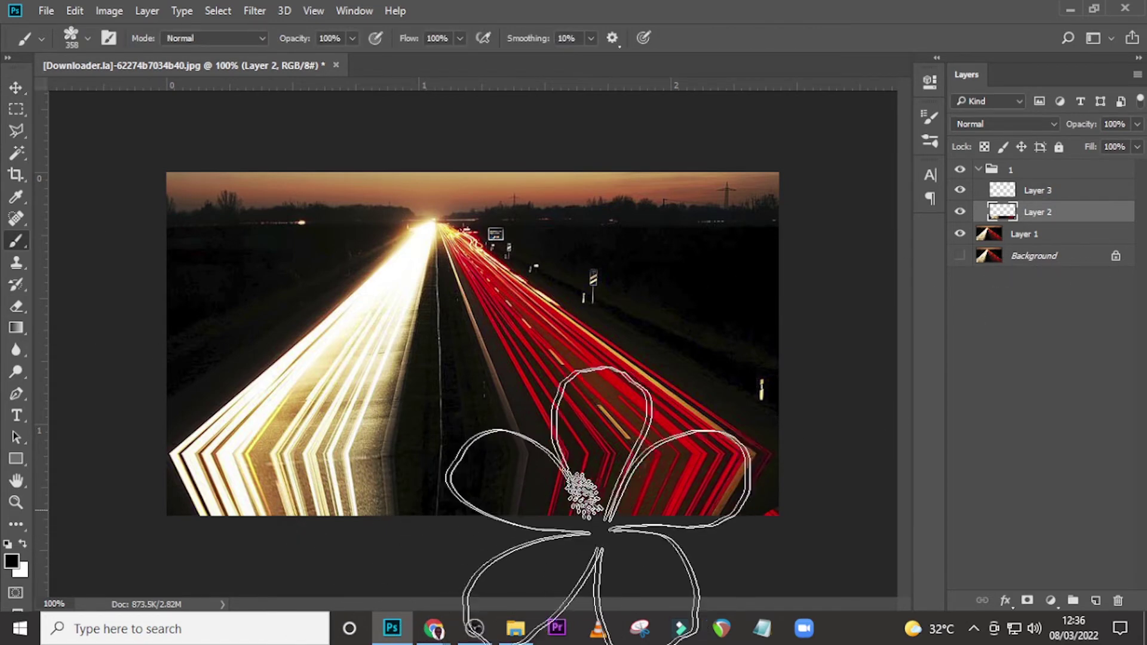
{"action": "left_click", "coordinate": [88, 40]}
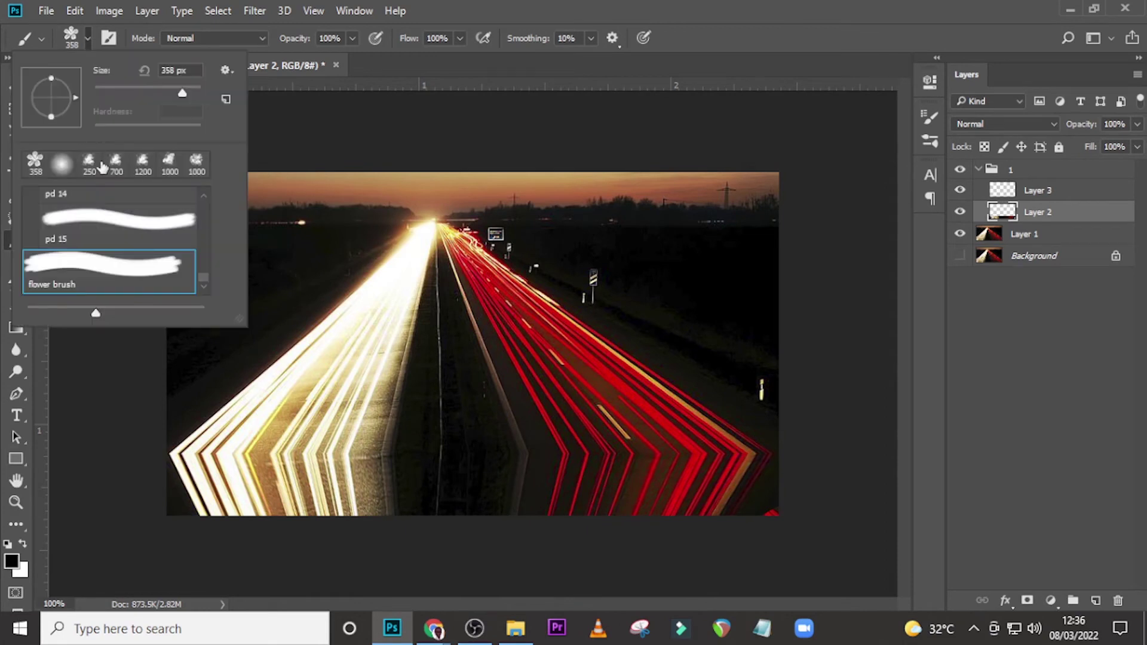
{"action": "double_click", "coordinate": [62, 161]}
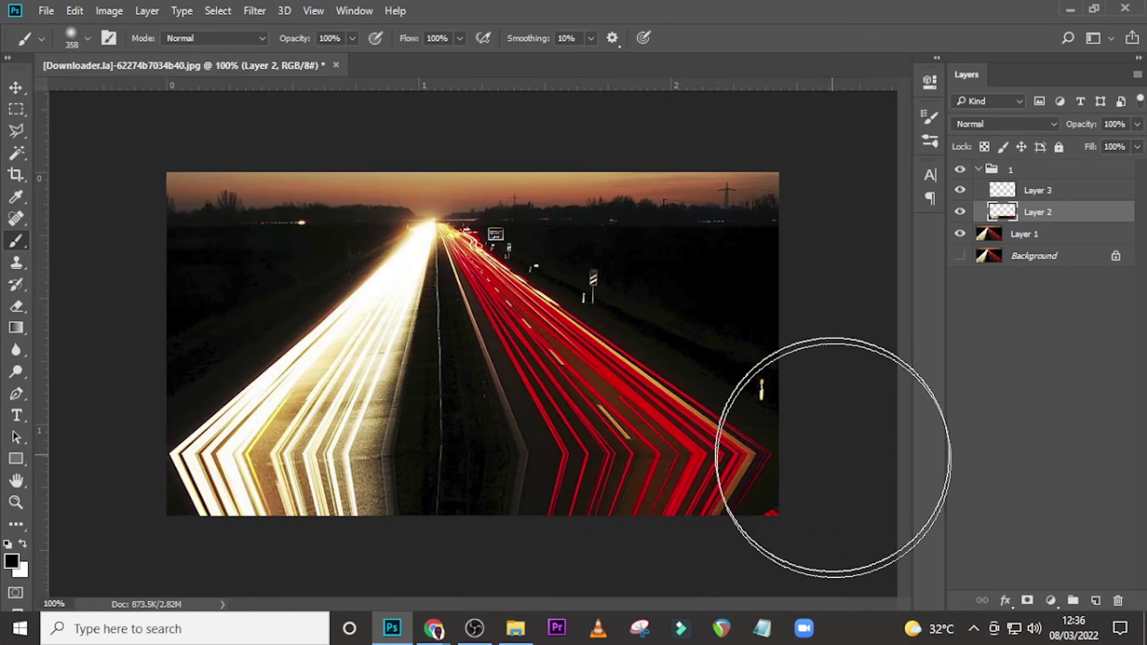
Reduce the brush to 80 px and paint out the leftover red patch in the image's lower-right corner with a sampled dark colour
{"action": "key", "text": "bracketleft"}
{"action": "key", "text": "bracketleft"}
{"action": "key", "text": "bracketleft"}
{"action": "key", "text": "bracketleft"}
{"action": "key", "text": "bracketleft"}
{"action": "key", "text": "bracketleft"}
{"action": "key", "text": "bracketleft"}
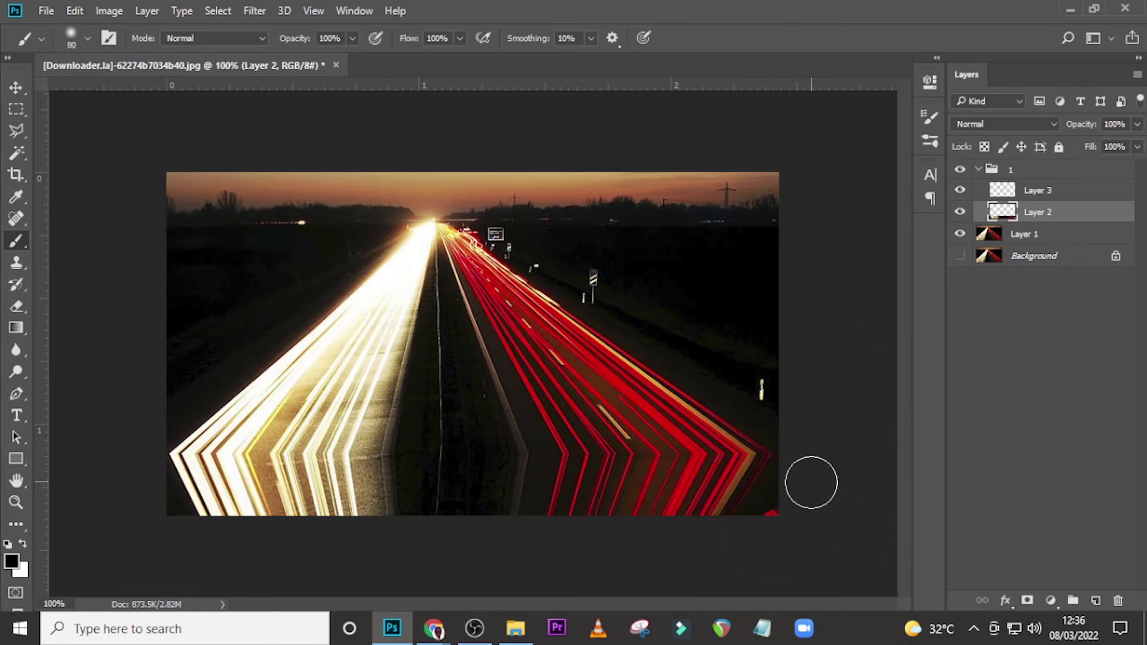
{"action": "left_click", "coordinate": [766, 505], "text": "alt"}
{"action": "left_click", "coordinate": [768, 512]}
Make Layer 3 active and set the foreground colour to black
{"action": "left_click", "coordinate": [1025, 192]}
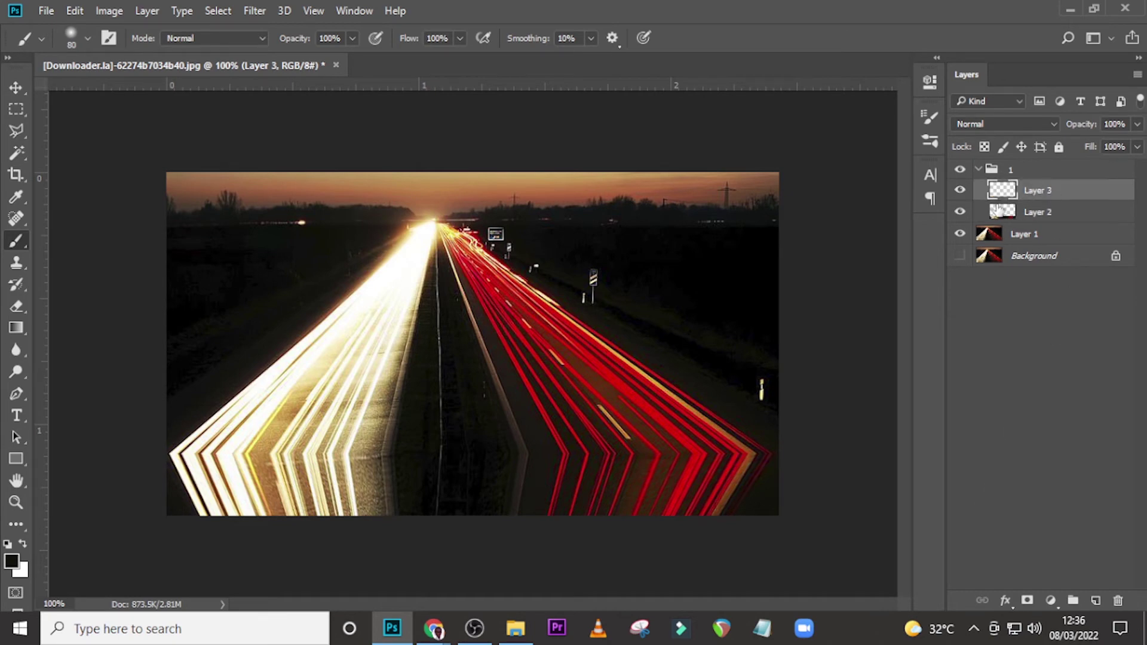
{"action": "left_click", "coordinate": [11, 562]}
{"action": "left_click_drag", "start_coordinate": [476, 351], "coordinate": [319, 398]}
{"action": "left_click", "coordinate": [712, 142]}
With a 60 px soft brush, paint straight black strokes along the image's full lower edge to fade the trail ends
{"action": "key", "text": "bracketright"}
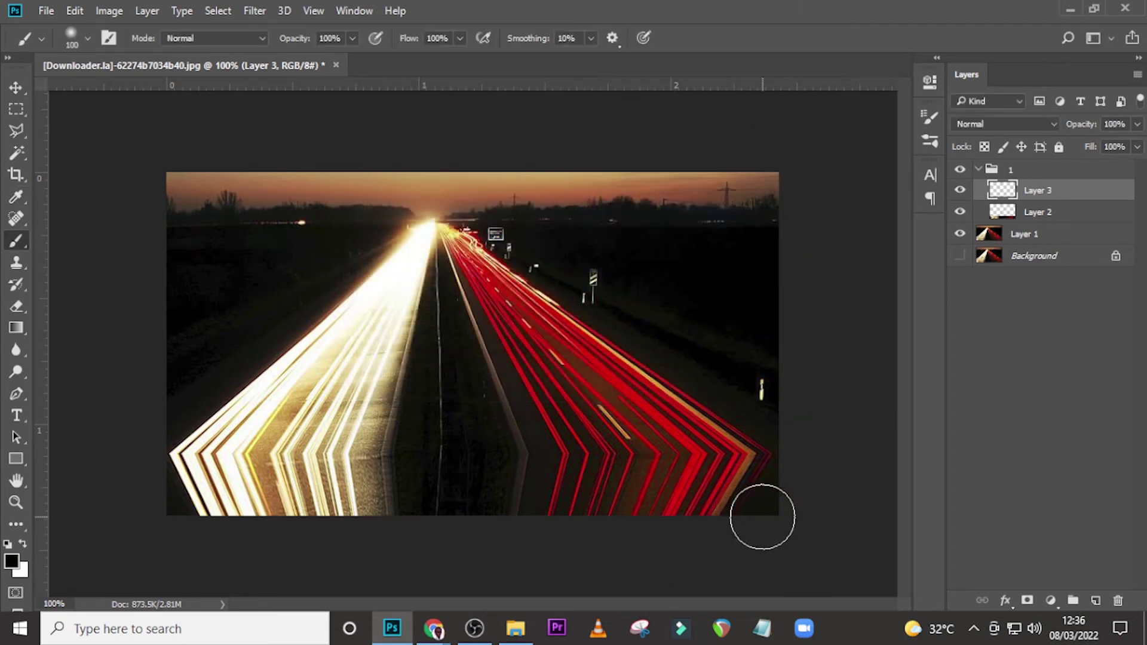
{"action": "key", "text": "bracketright"}
{"action": "key", "text": "bracketleft"}
{"action": "key", "text": "bracketleft"}
{"action": "key", "text": "bracketleft"}
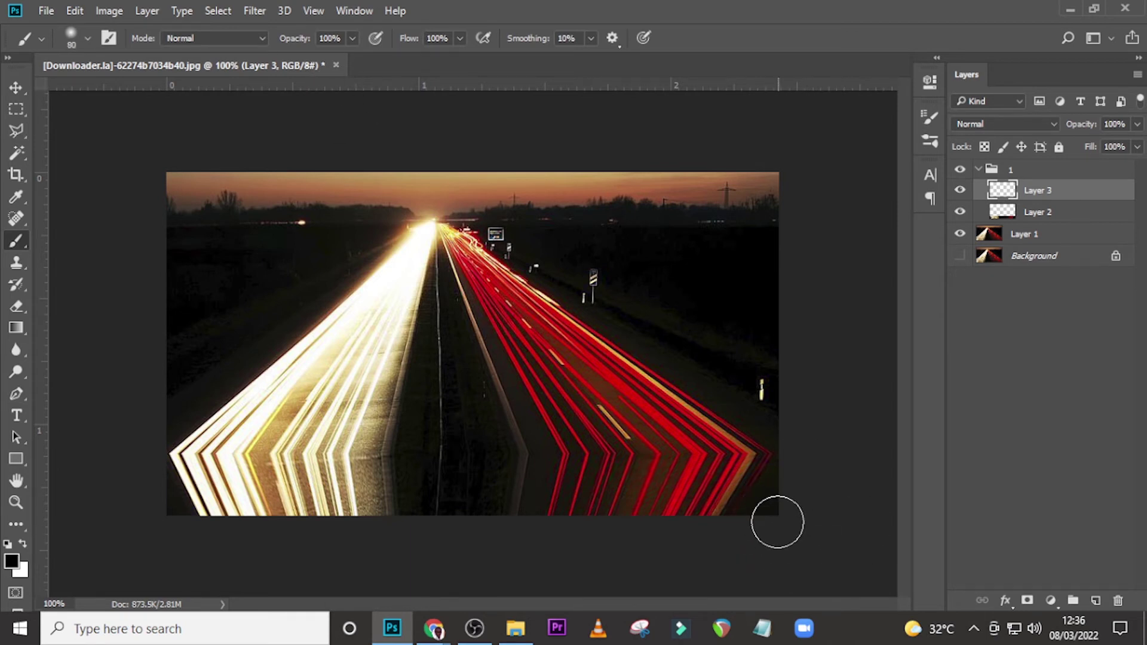
{"action": "key", "text": "bracketleft"}
{"action": "key", "text": "bracketleft"}
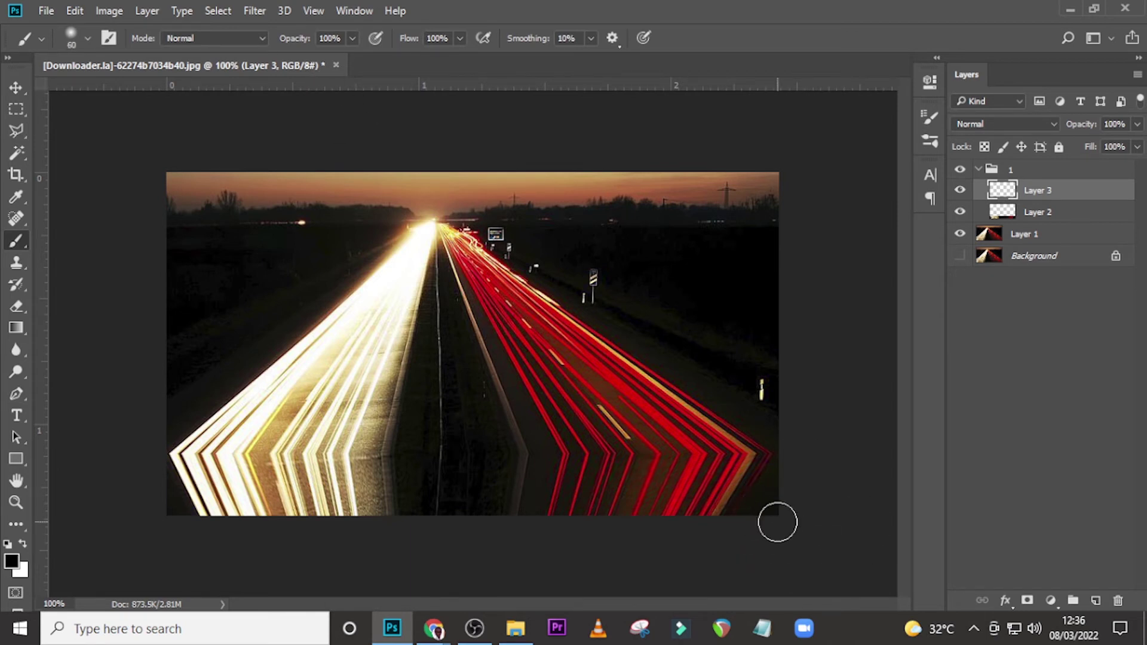
{"action": "left_click", "coordinate": [163, 526], "text": "shift"}
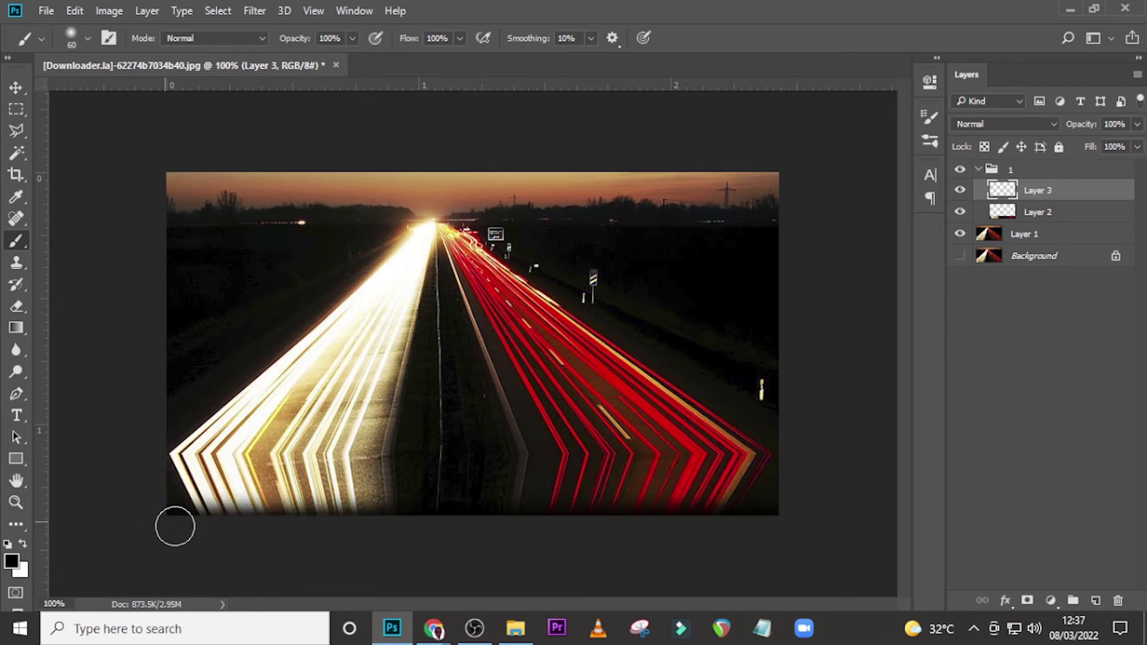
{"action": "left_click", "coordinate": [772, 527], "text": "shift"}
With a 150 px soft brush at 40% opacity, paint a black stroke along the image's full lower edge
{"action": "key", "text": "bracketright"}
{"action": "key", "text": "bracketright"}
{"action": "key", "text": "bracketright"}
{"action": "key", "text": "bracketright"}
{"action": "key", "text": "bracketright"}
{"action": "key", "text": "bracketright"}
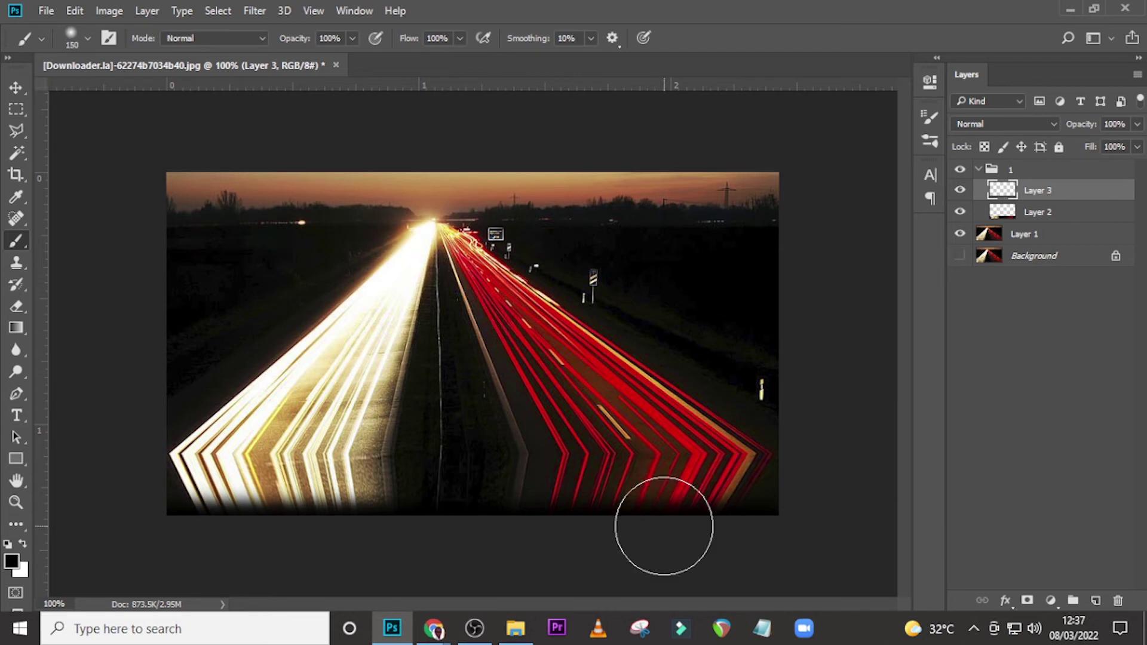
{"action": "left_click", "coordinate": [354, 39]}
{"action": "left_click", "coordinate": [305, 57]}
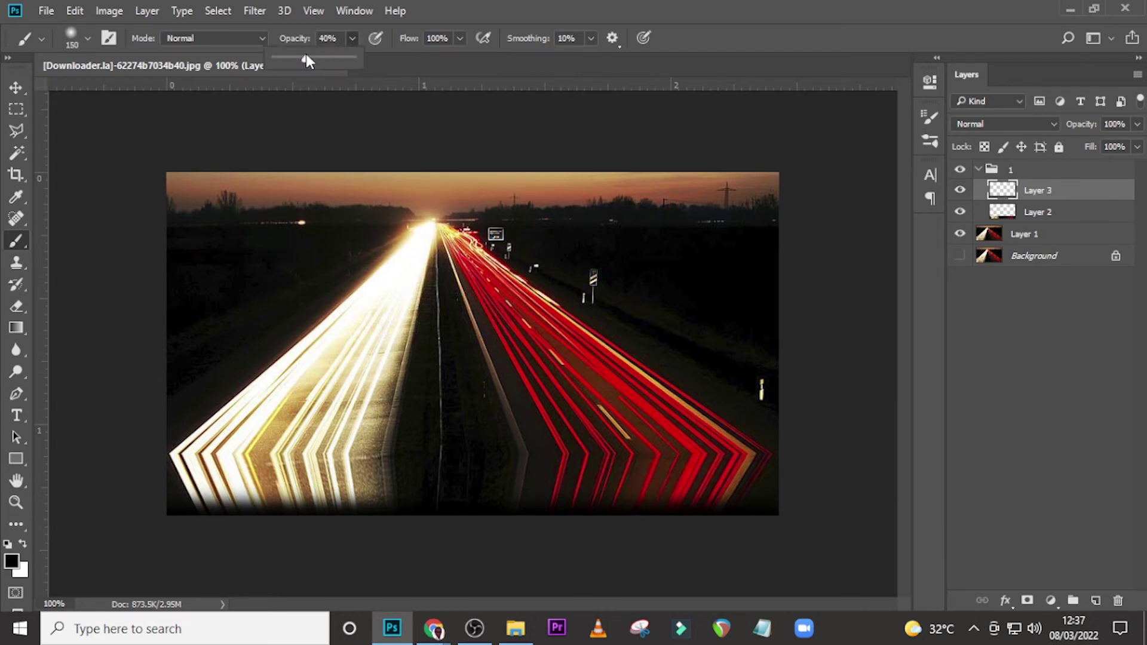
{"action": "left_click", "coordinate": [707, 4]}
{"action": "mouse_move", "coordinate": [775, 530]}
{"action": "left_mouse_down"}
{"action": "mouse_move", "coordinate": [159, 550]}
{"action": "mouse_move", "coordinate": [155, 533]}
{"action": "left_mouse_up"}
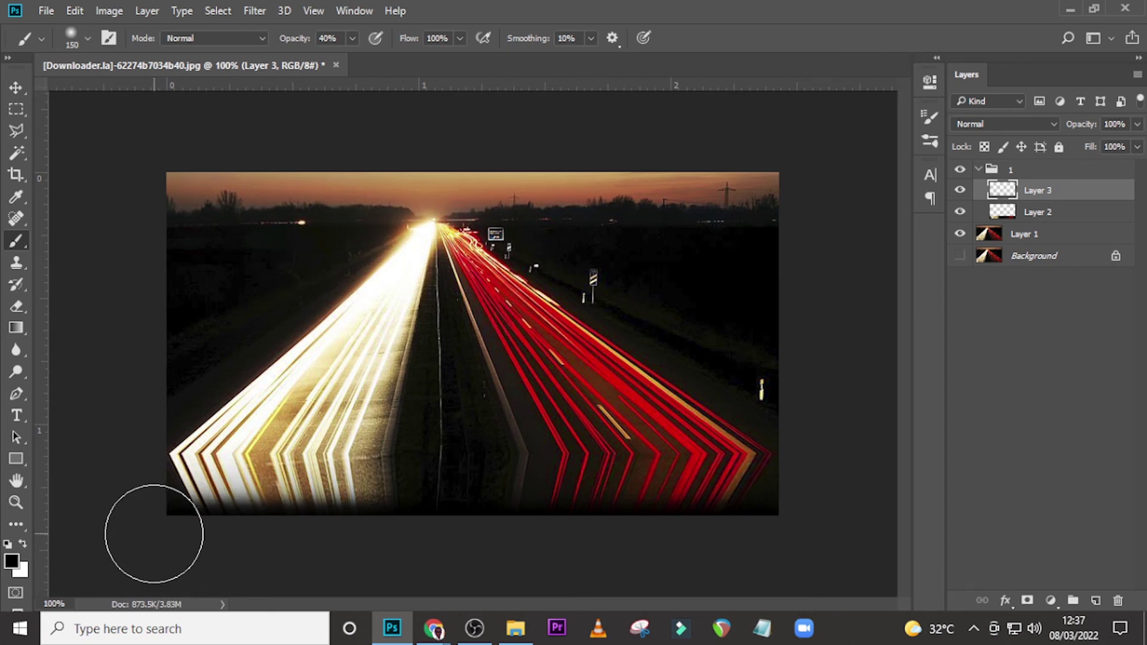
Lower the brush opacity to 20%
{"action": "left_click", "coordinate": [353, 38]}
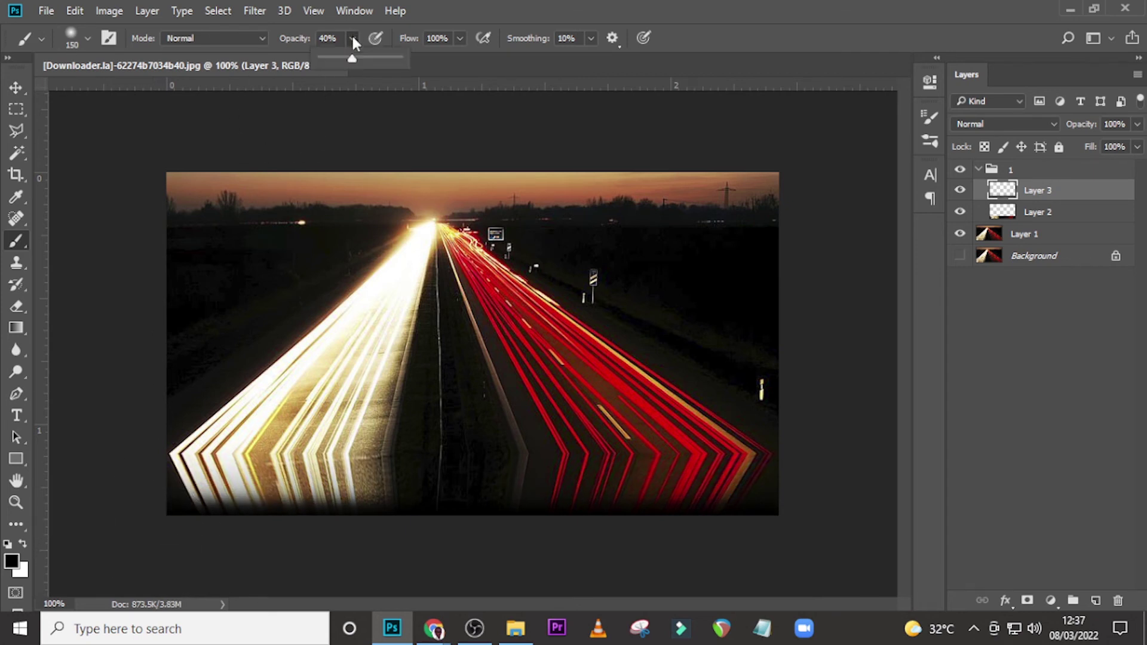
{"action": "left_click", "coordinate": [329, 59]}
{"action": "left_click", "coordinate": [477, 4]}
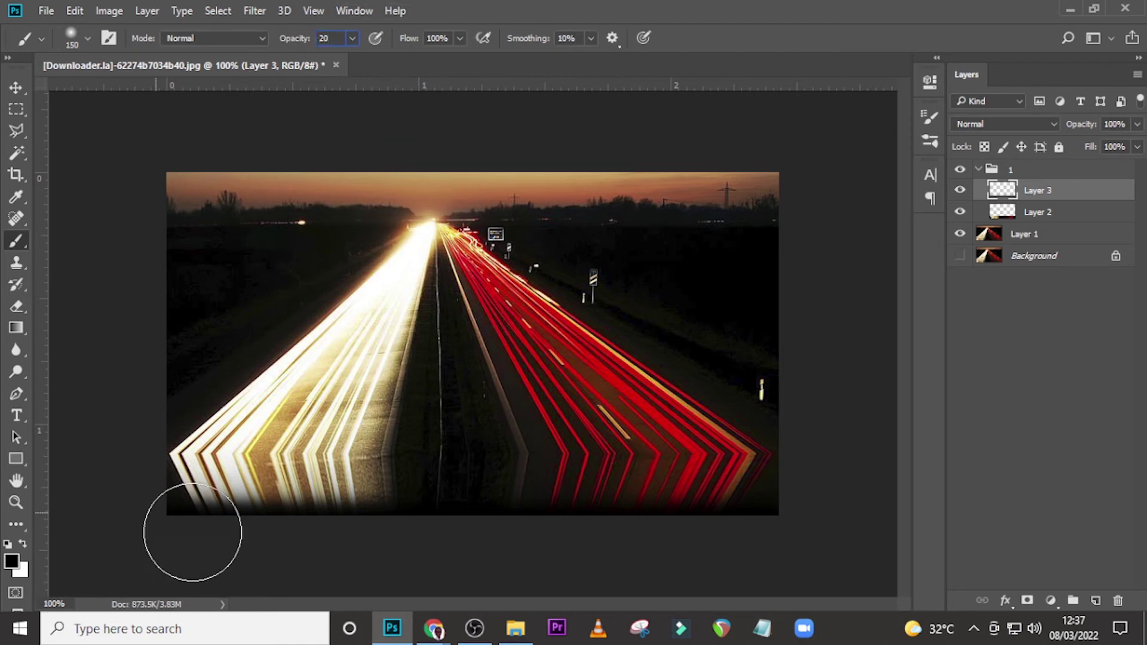
{"action": "type", "text": "20"}
{"action": "key", "text": "Return"}
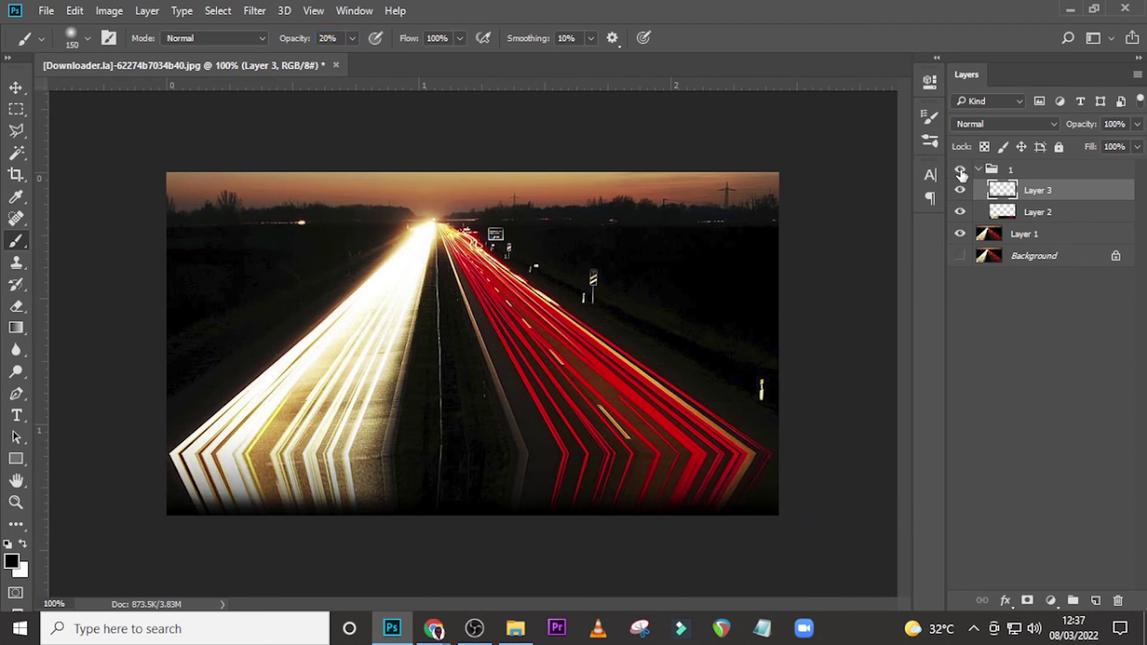
Collapse and duplicate group 1, and set the copy's blend mode to Screen
{"action": "left_click", "coordinate": [978, 170]}
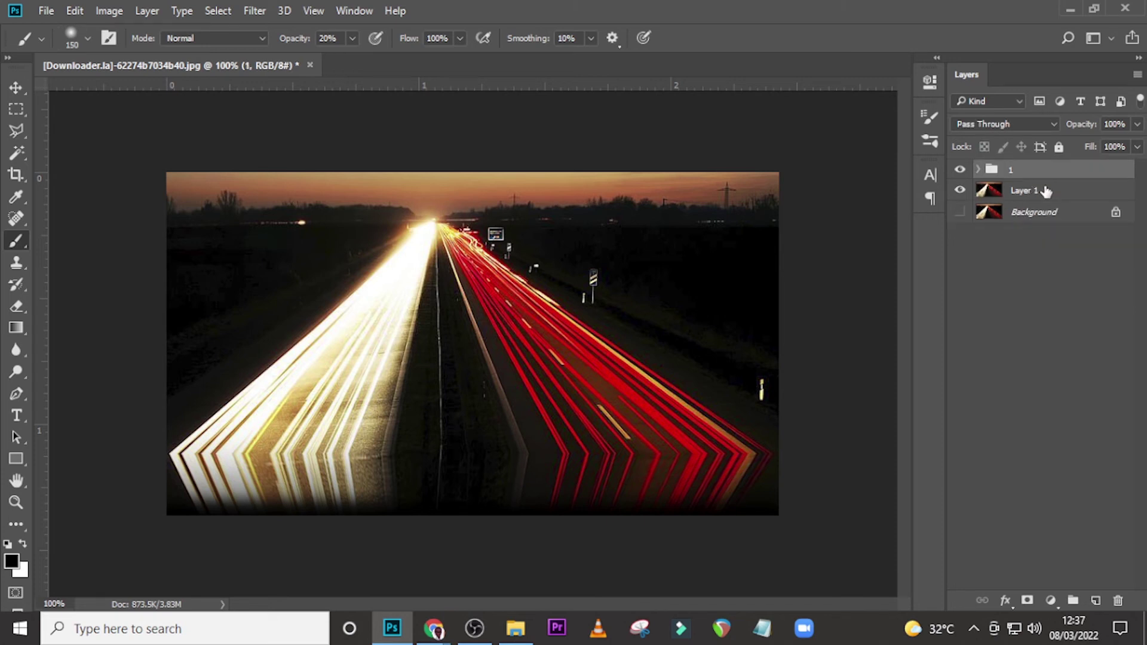
{"action": "key", "text": "ctrl+j"}
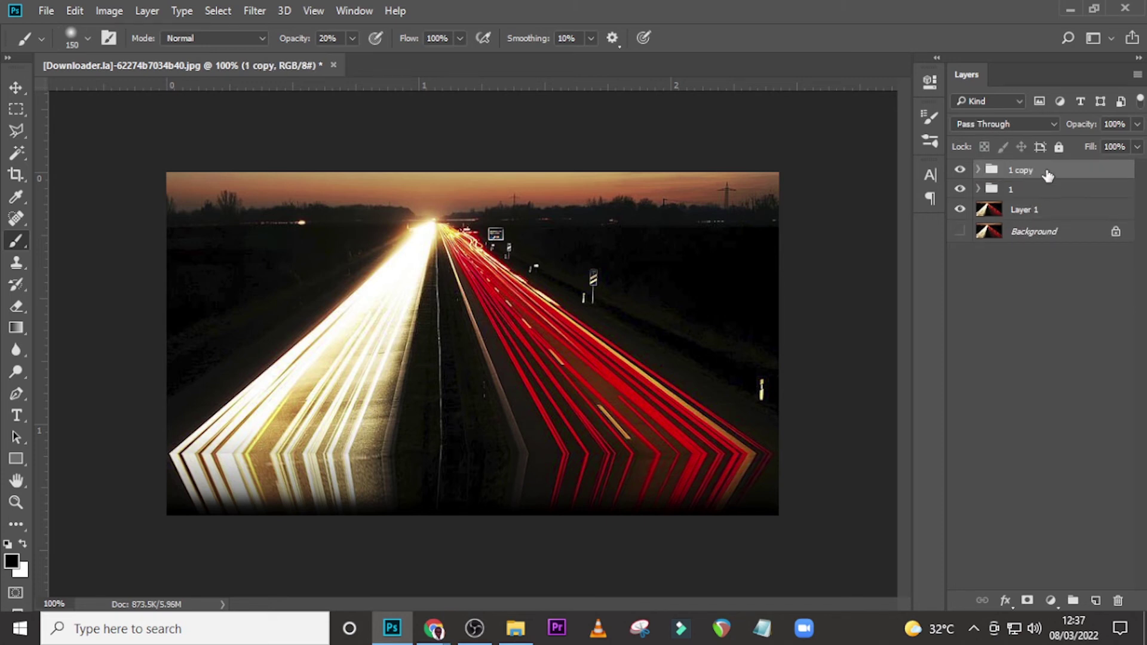
{"action": "left_click", "coordinate": [989, 126]}
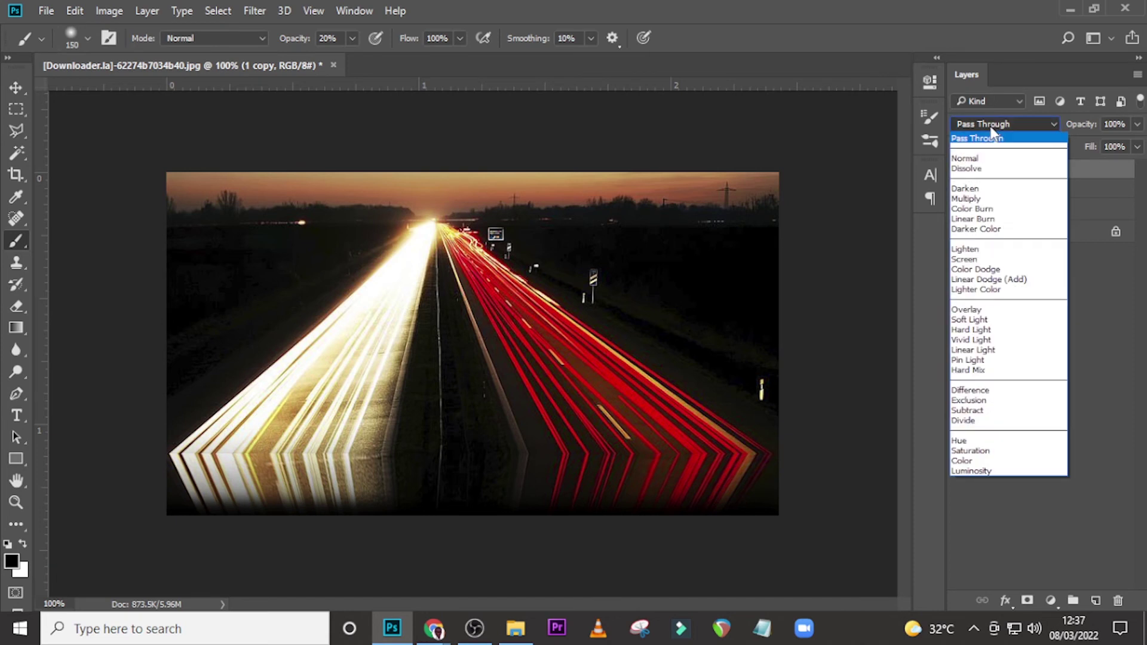
{"action": "left_click", "coordinate": [976, 256]}
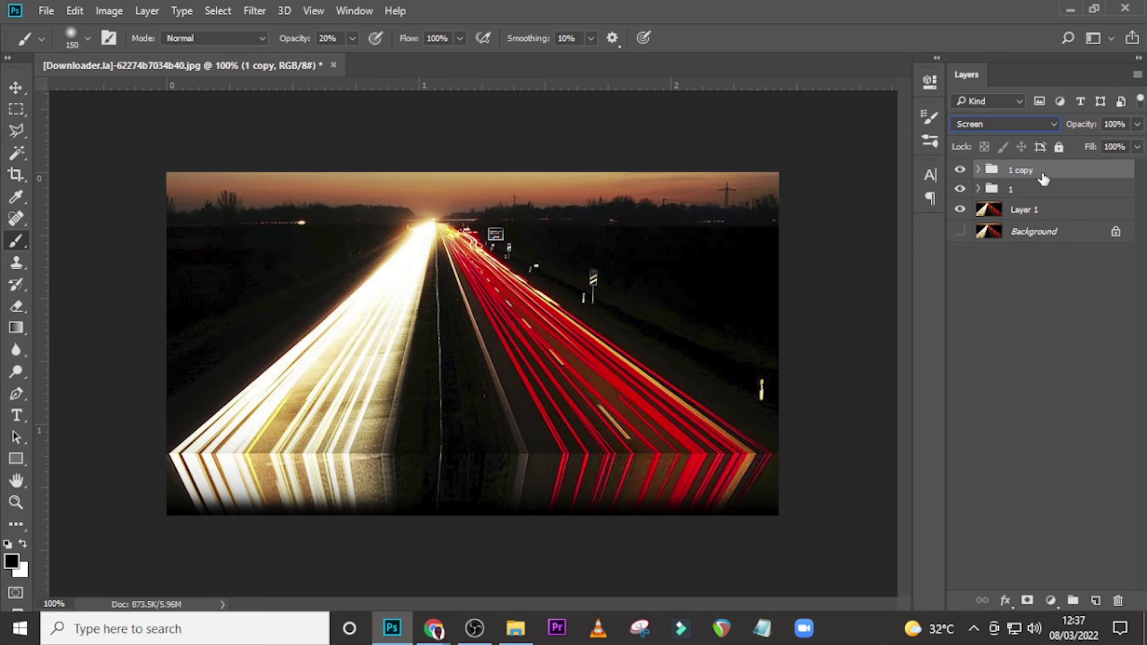
Add a Curves adjustment above the groups, lifting the highlights and slightly adjusting the black point of the RGB curve
{"action": "left_click", "coordinate": [1050, 600]}
{"action": "left_click", "coordinate": [986, 331]}
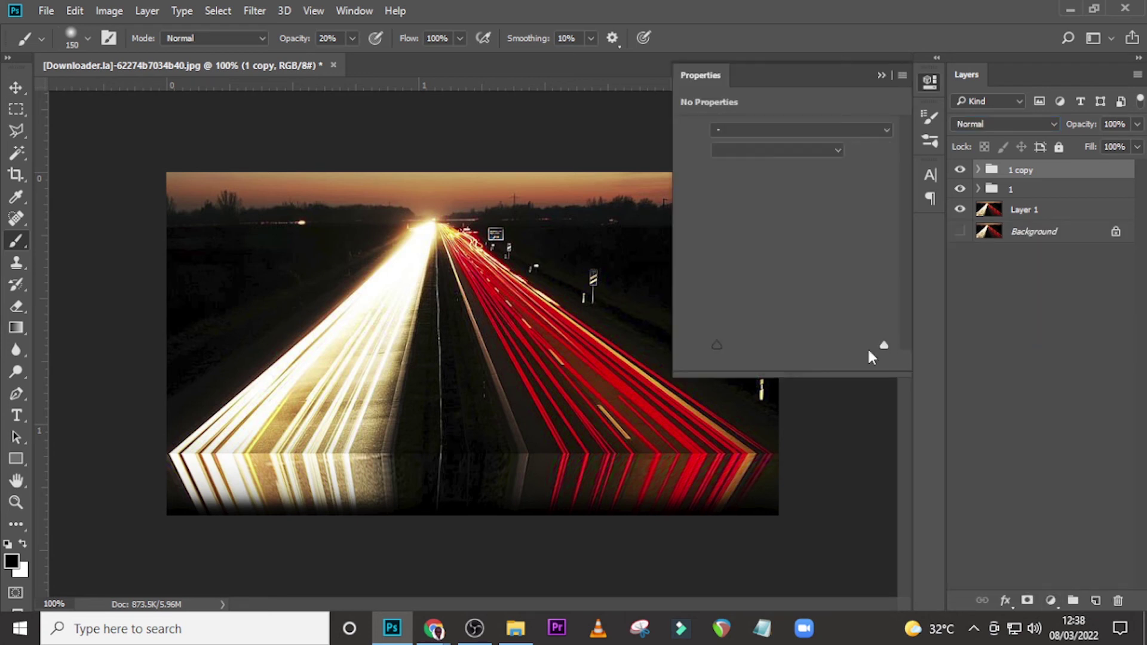
{"action": "left_click", "coordinate": [721, 336]}
{"action": "mouse_move", "coordinate": [722, 336]}
{"action": "left_mouse_down"}
{"action": "mouse_move", "coordinate": [744, 350]}
{"action": "mouse_move", "coordinate": [725, 335]}
{"action": "left_mouse_up"}
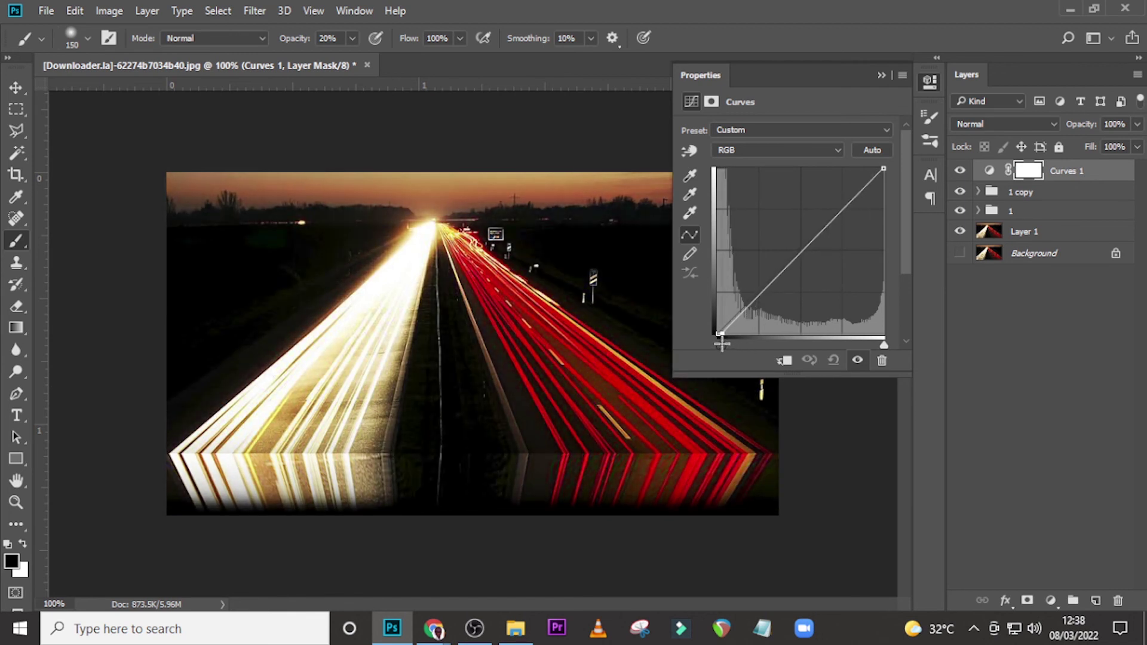
{"action": "left_click_drag", "start_coordinate": [829, 227], "coordinate": [820, 221]}
{"action": "left_click_drag", "start_coordinate": [722, 334], "coordinate": [719, 331]}
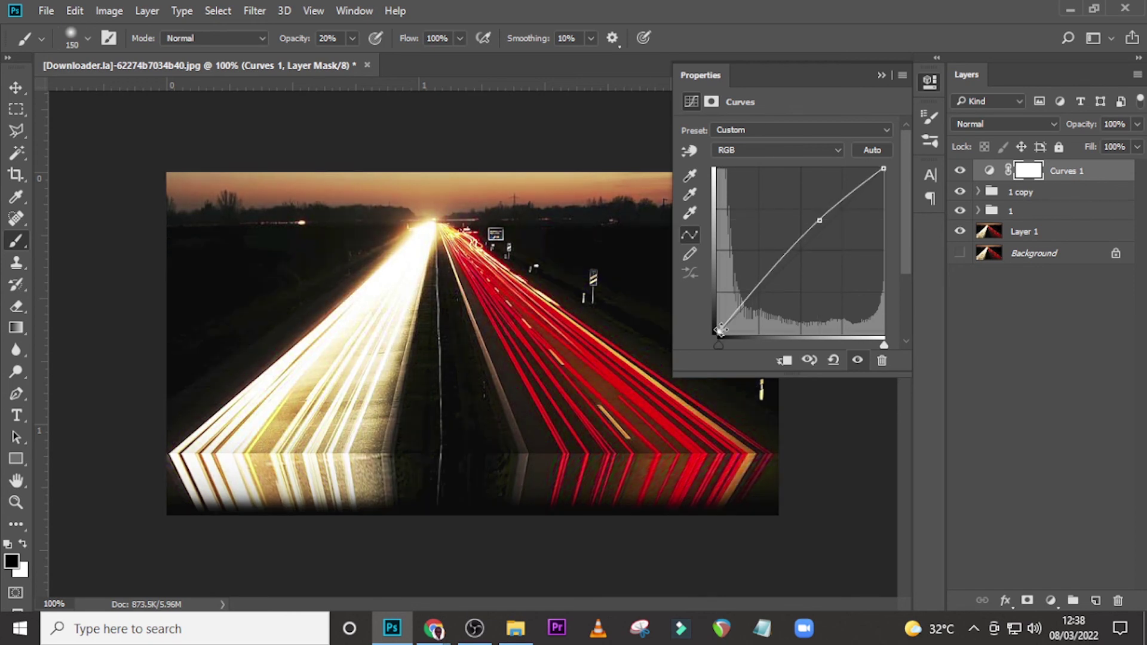
Set the Curves adjustment layer's blend mode to Soft Light and its opacity to 39%
{"action": "left_click", "coordinate": [991, 125]}
{"action": "left_click", "coordinate": [973, 299]}
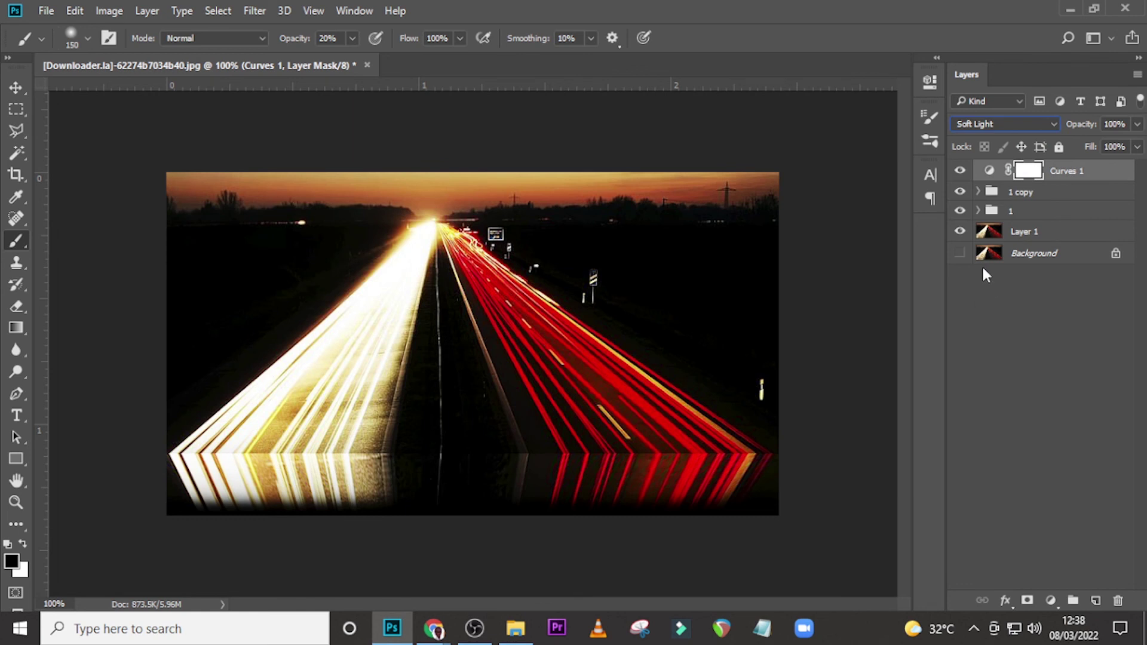
{"action": "left_click", "coordinate": [1090, 174]}
{"action": "left_click", "coordinate": [1137, 125]}
{"action": "left_click_drag", "start_coordinate": [1137, 130], "coordinate": [1088, 150]}
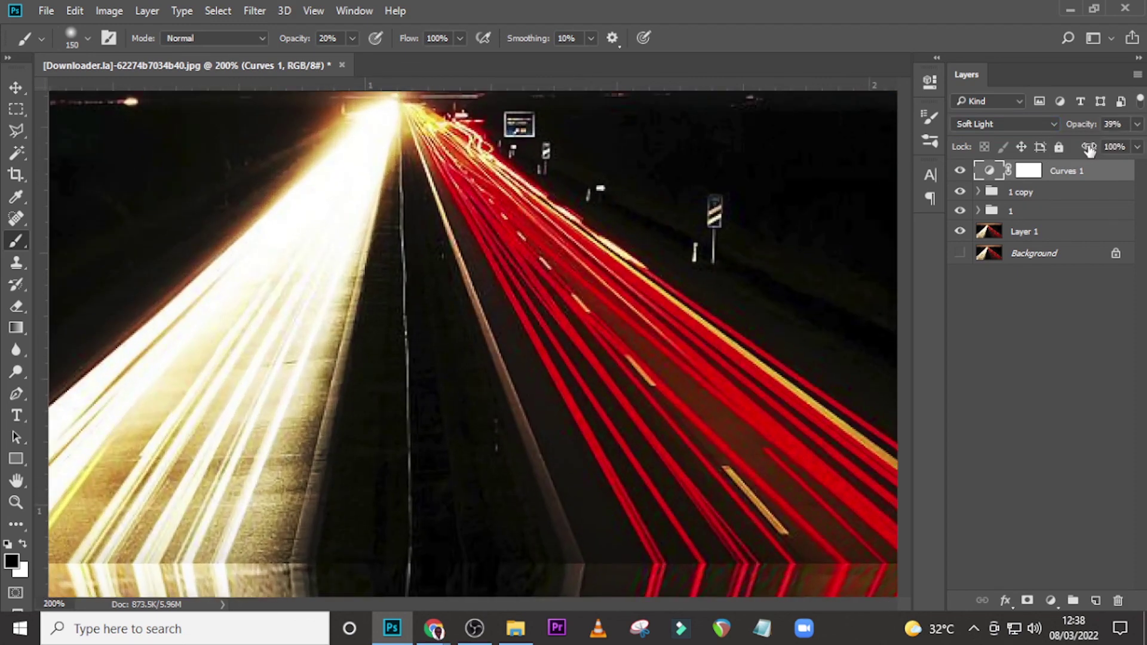